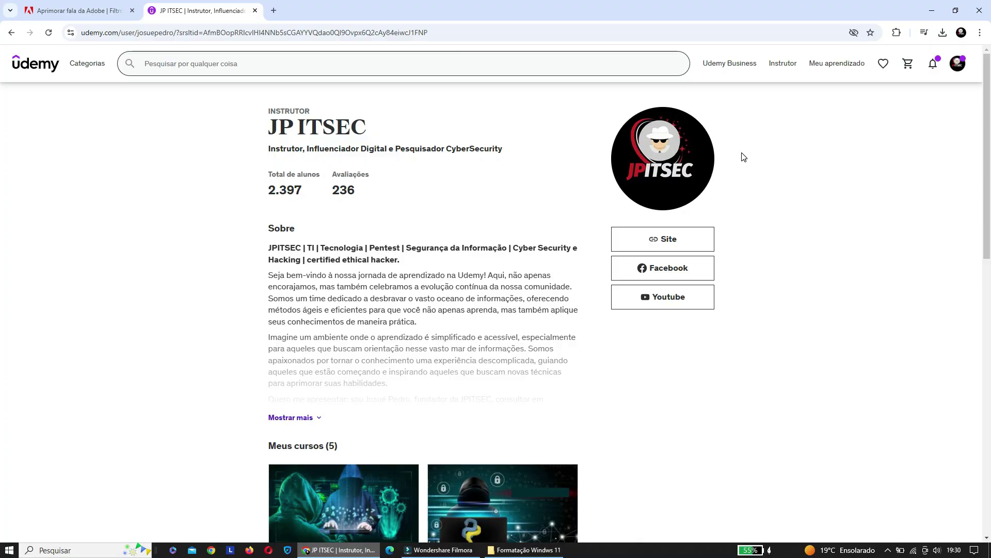
Enlarge the Udemy instructor profile page to 175% and look through its content down to the courses
key(ctrl+minus)
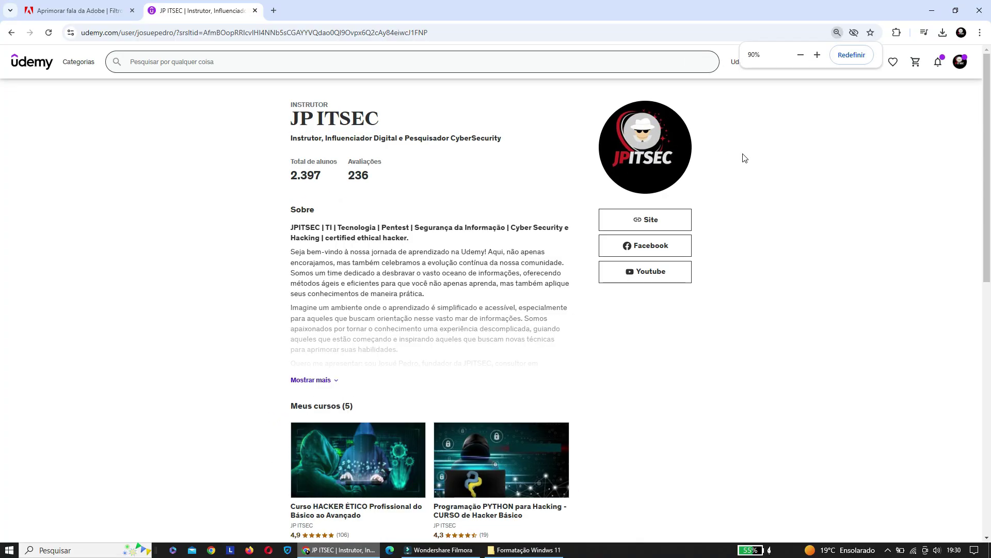
key(ctrl+plus)
key(ctrl+plus)
key(ctrl+plus)
key(ctrl+plus)
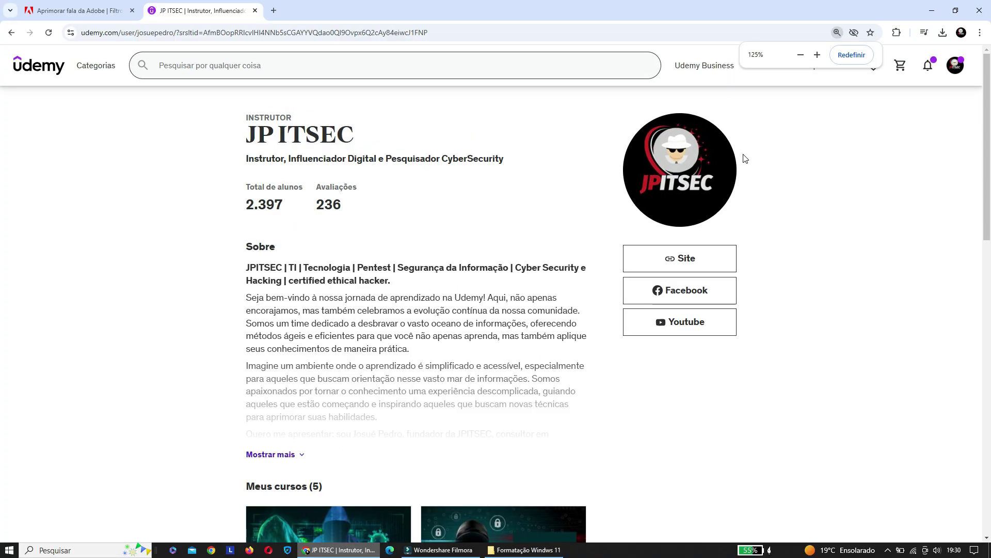
key(ctrl+plus)
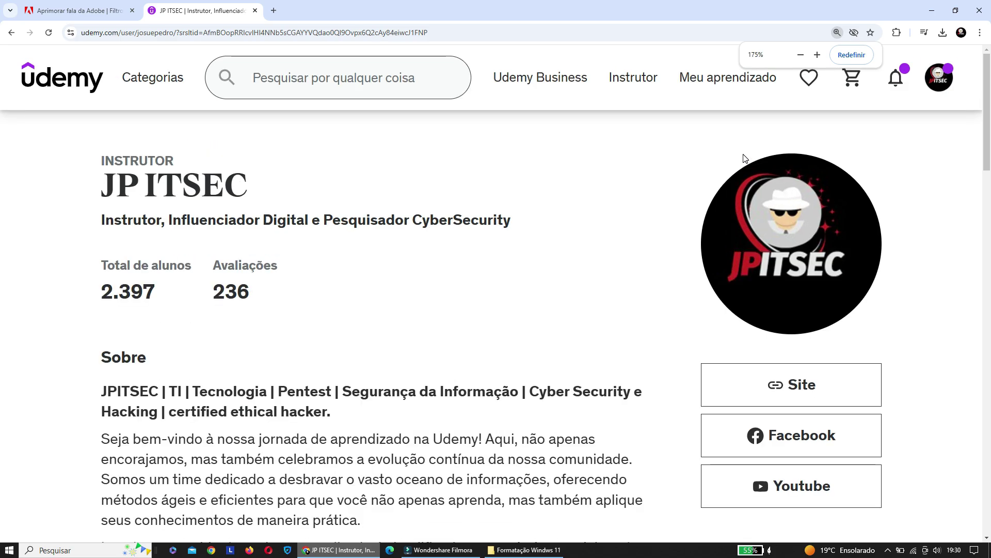
drag(986, 88, 990, 401)
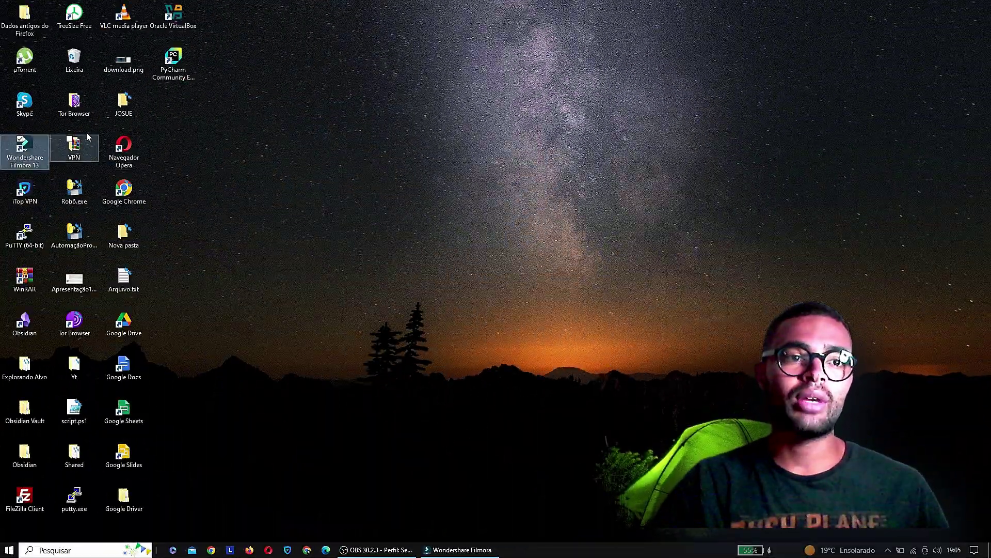
Open Chrome, search Google for "download windows 10", and open Microsoft's Windows 10 disk image result
click(307, 550)
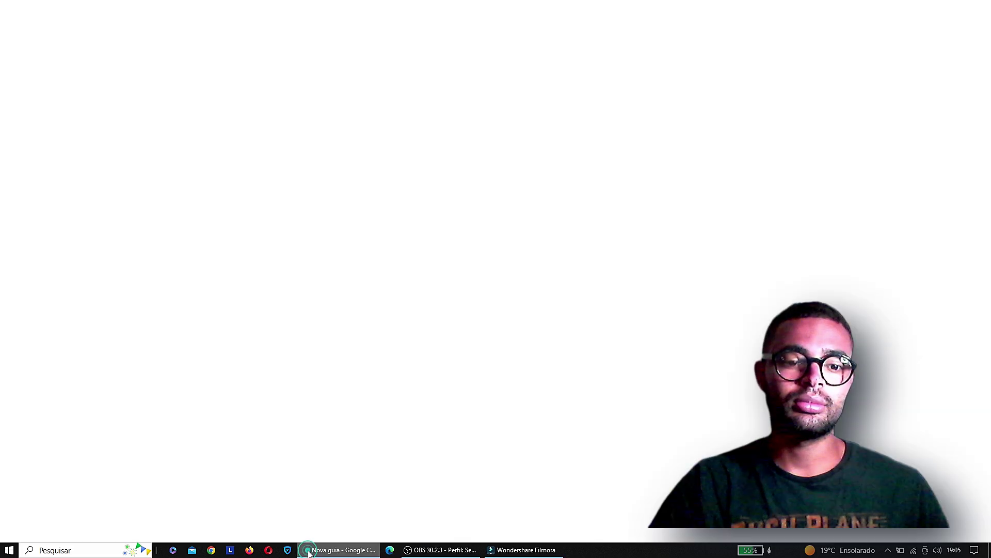
click(394, 28)
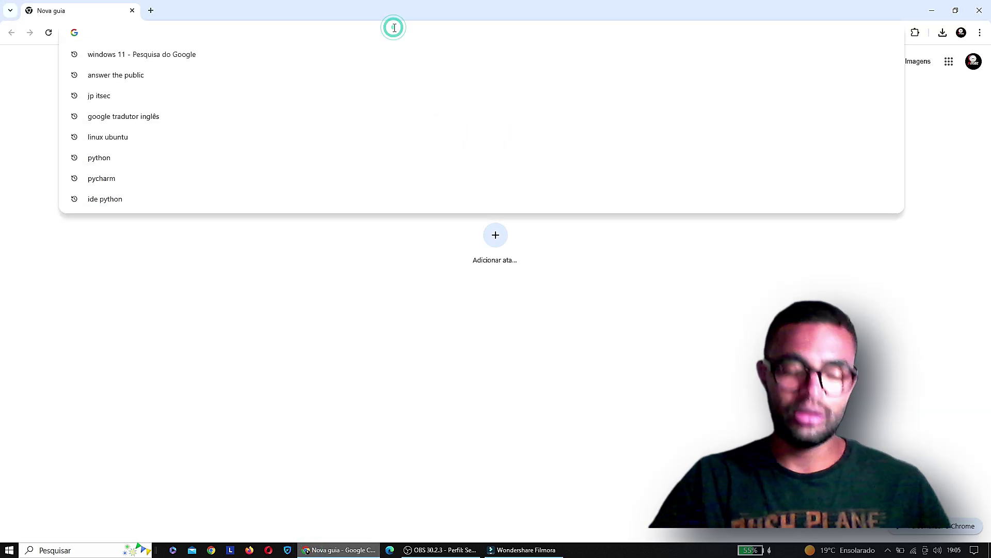
text(downl)
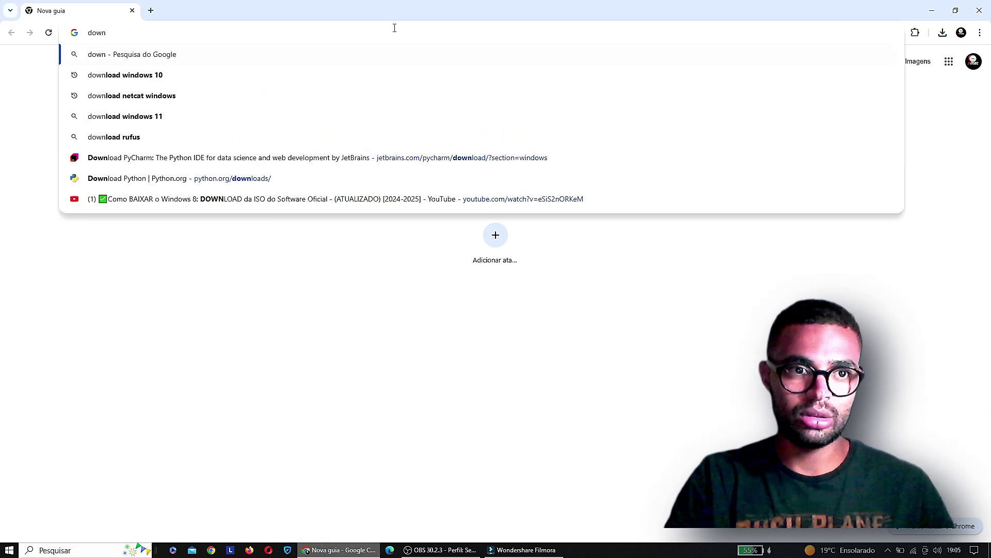
key(BackSpace)
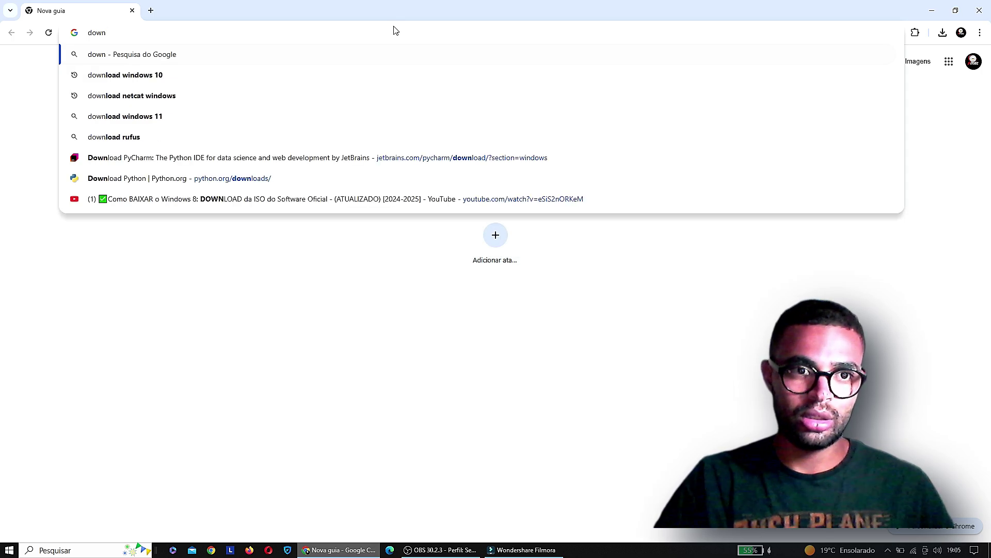
click(175, 79)
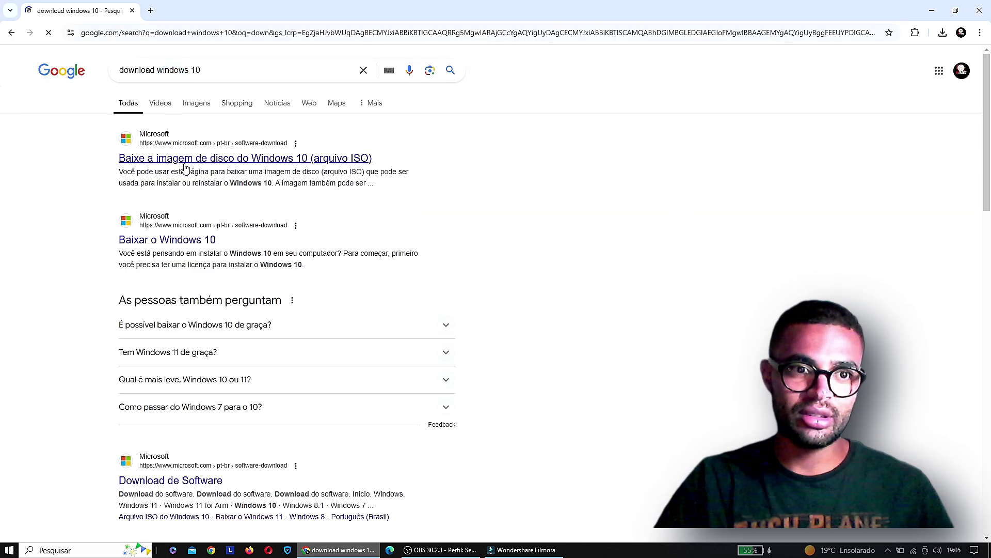
click(176, 160)
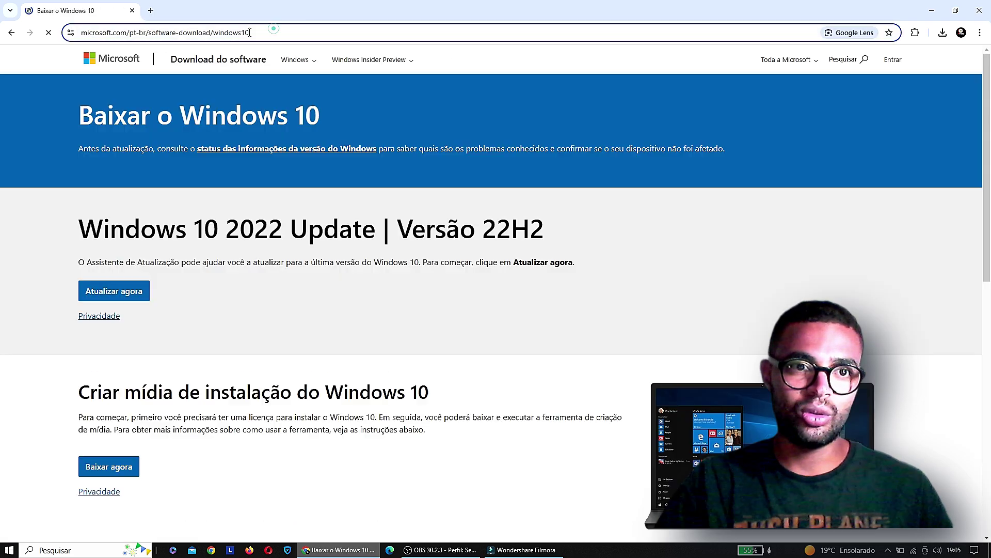
Shorten the page address to microsoft.com/pt-br/software-download/ and open the Windows 11 download page from there
double_click(272, 29)
key(BackSpace)
key(Return)
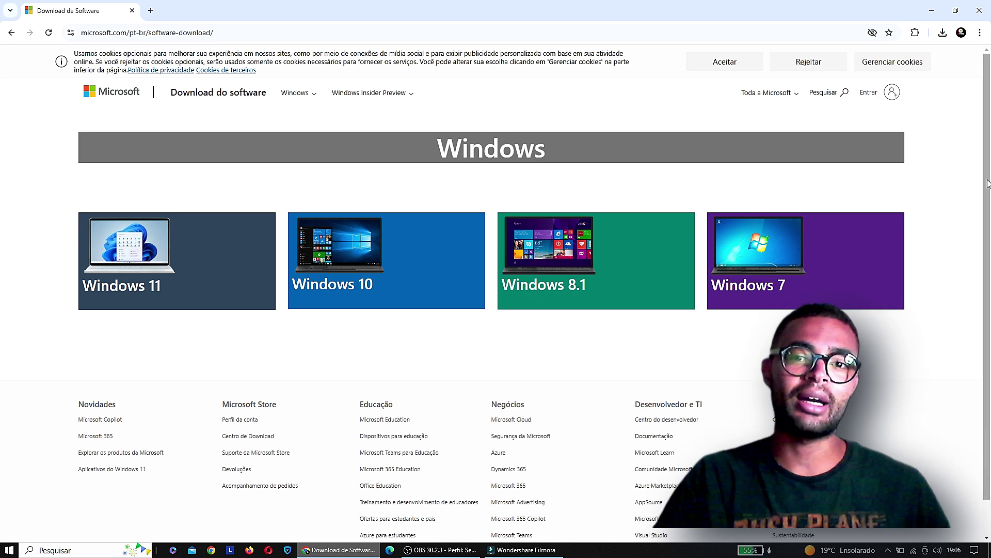
click(155, 272)
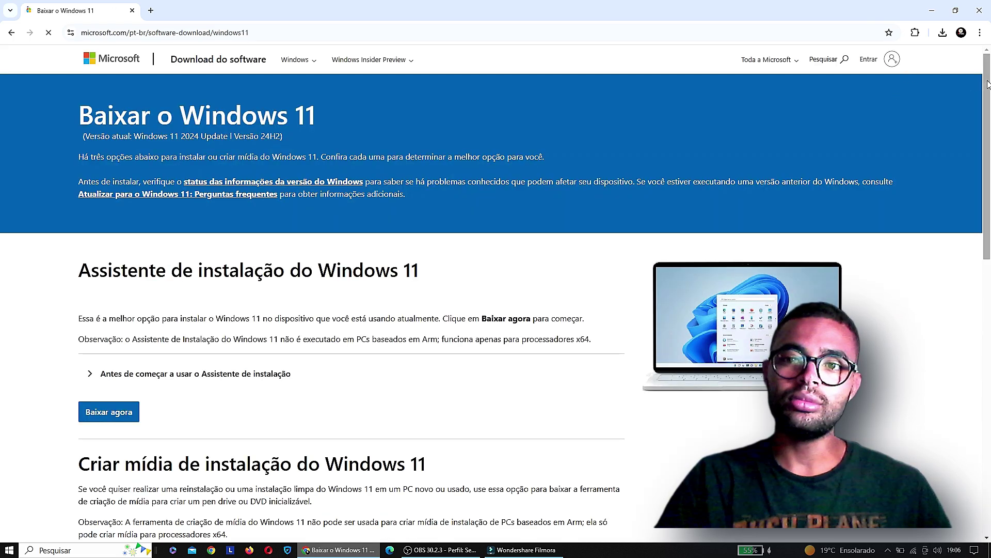
Choose "Windows 11 (ISO de várias edições para dispositivos x64)" as the disk image and request its download
drag(987, 84, 988, 227)
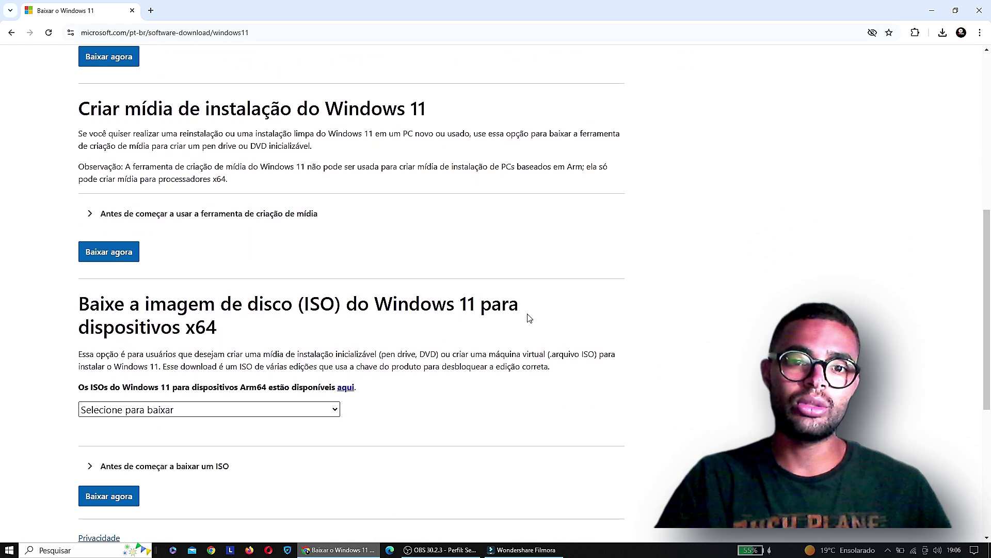
click(180, 409)
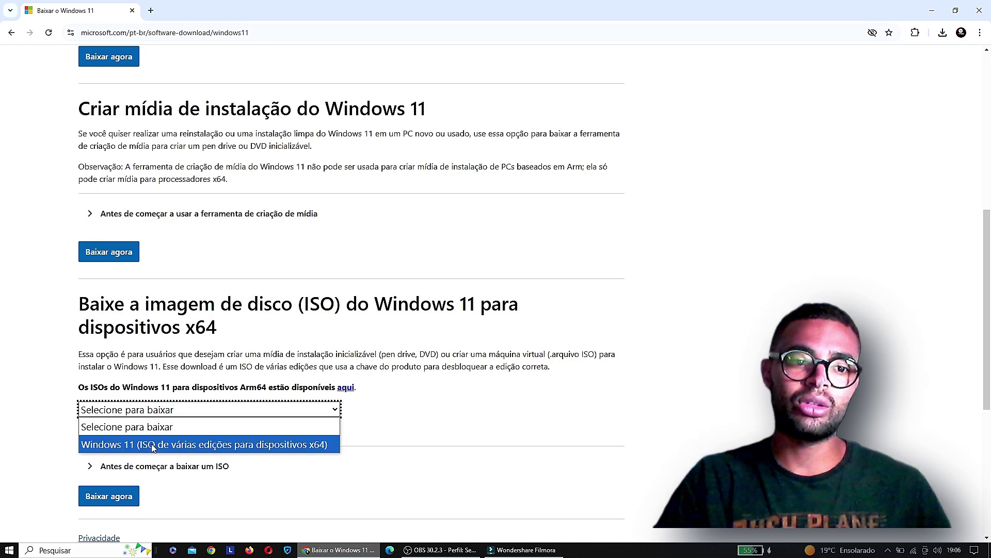
click(151, 444)
scroll(205, 463, down, 1)
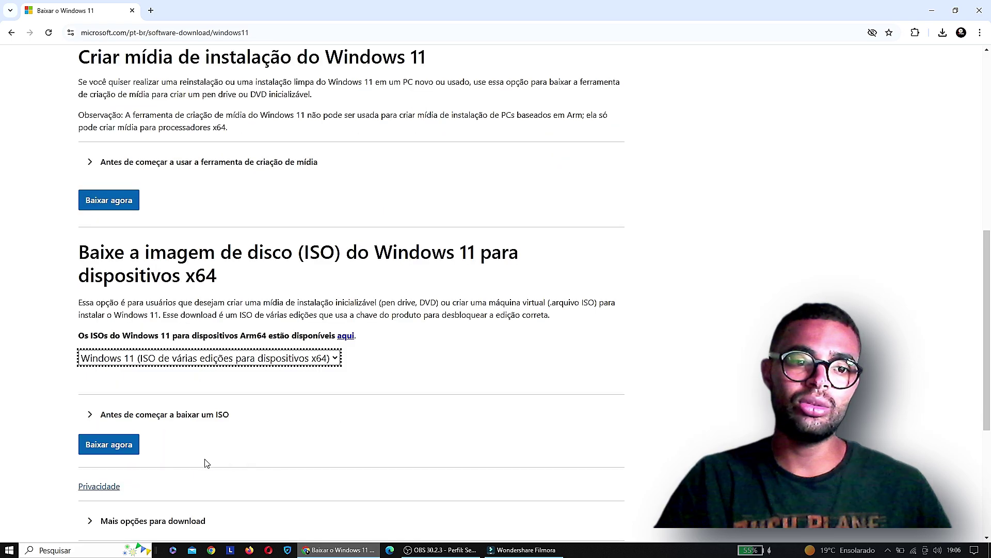
click(109, 448)
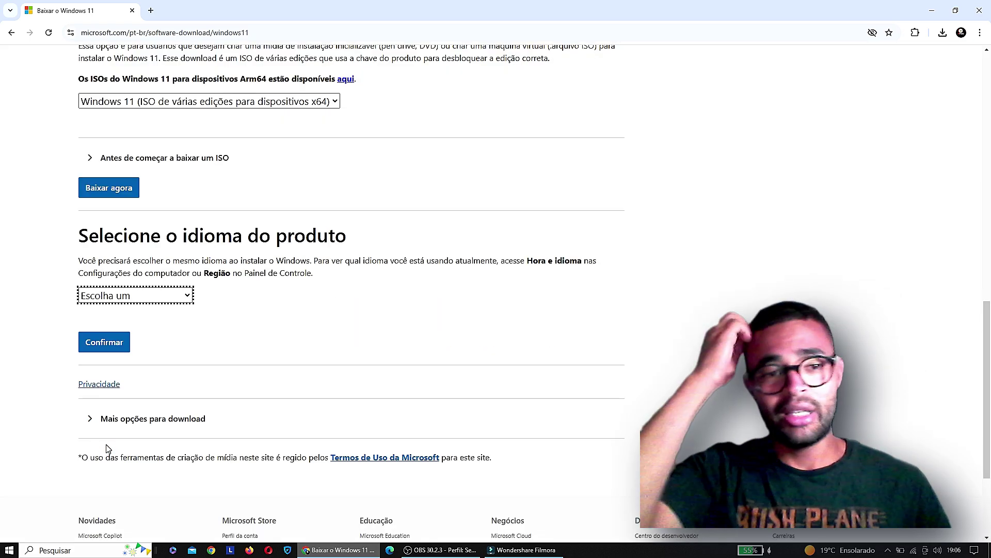
Select Português (Brasil) as the product language and confirm it to generate the download link
click(159, 296)
scroll(141, 219, down, 8)
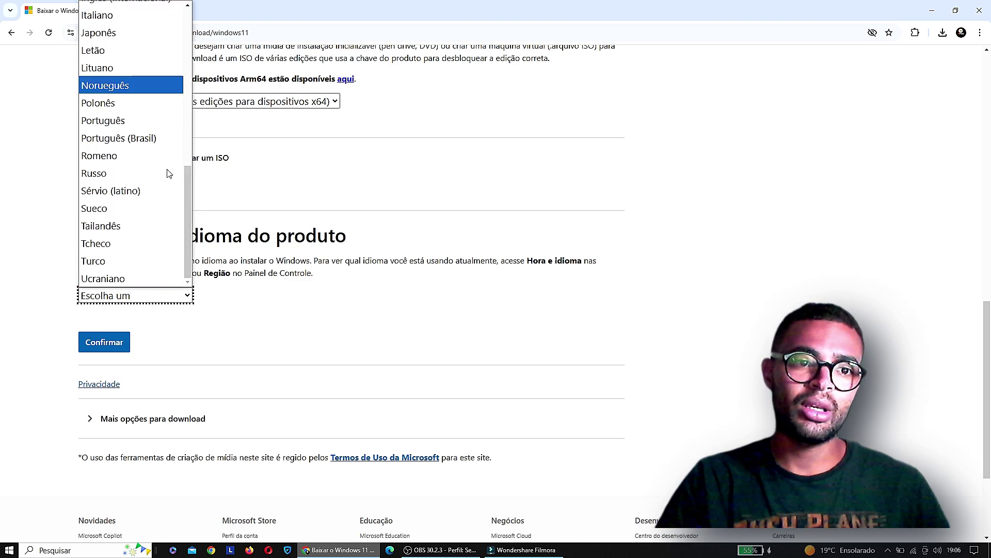
click(142, 138)
click(106, 342)
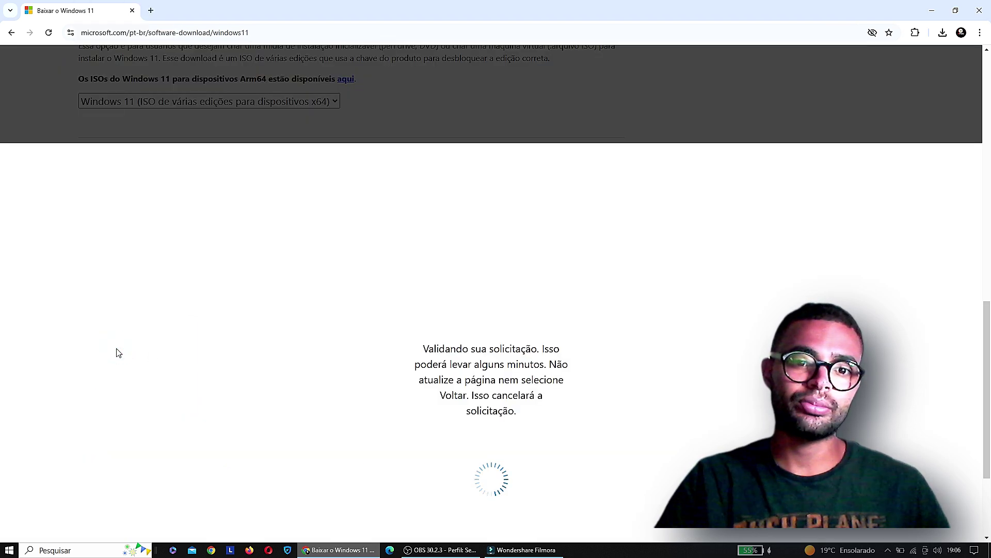
scroll(118, 352, down, 3)
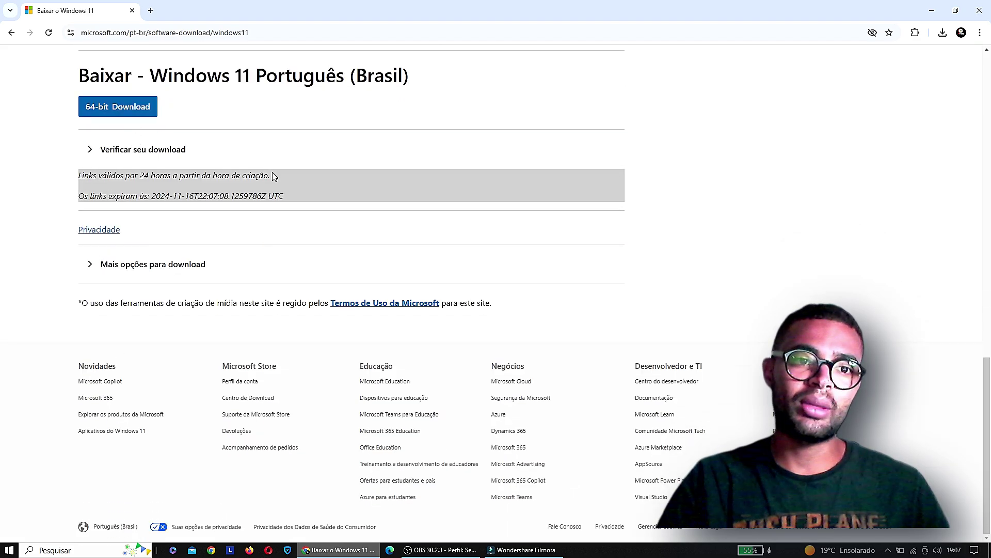
Examine how long the generated Windows 11 download link is valid and when it expires
drag(282, 181, 79, 176)
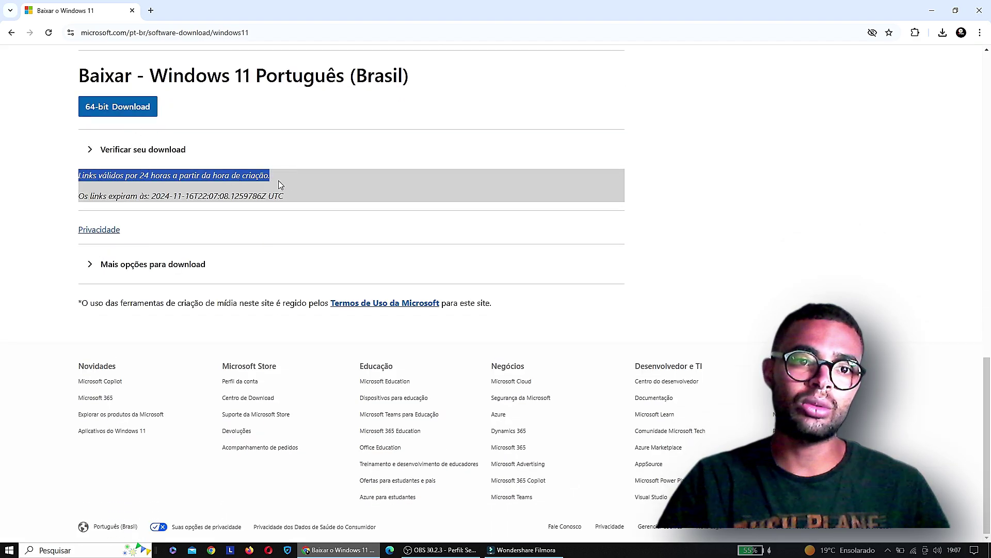
click(292, 205)
drag(292, 204, 154, 196)
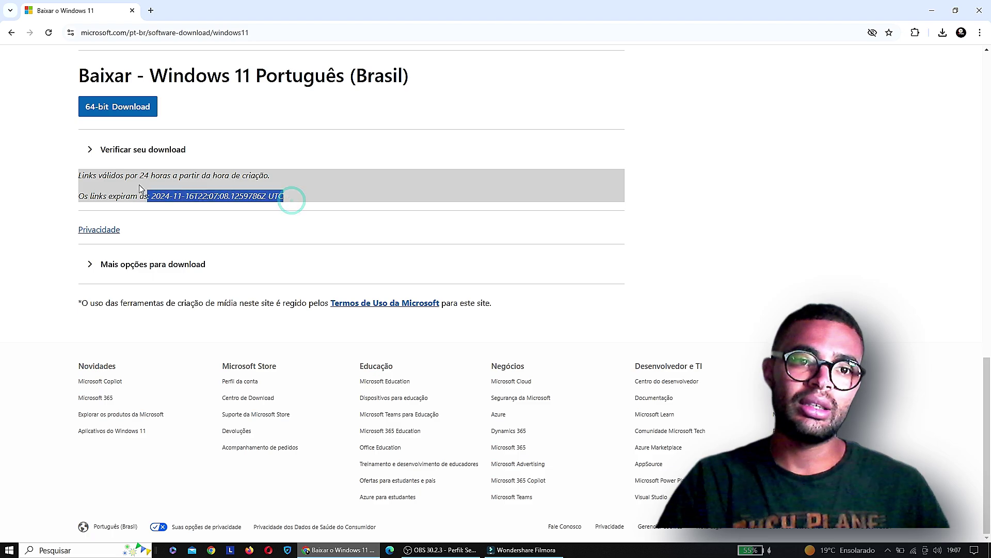
click(193, 112)
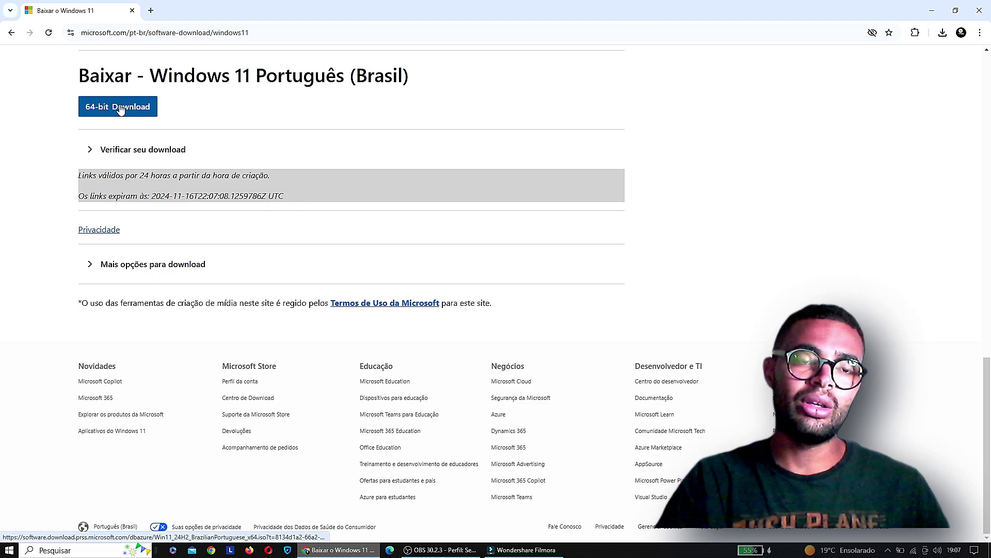
Start the 64-bit download of the Windows 11 ISO with Downloads as the destination folder, and cancel the save
click(98, 117)
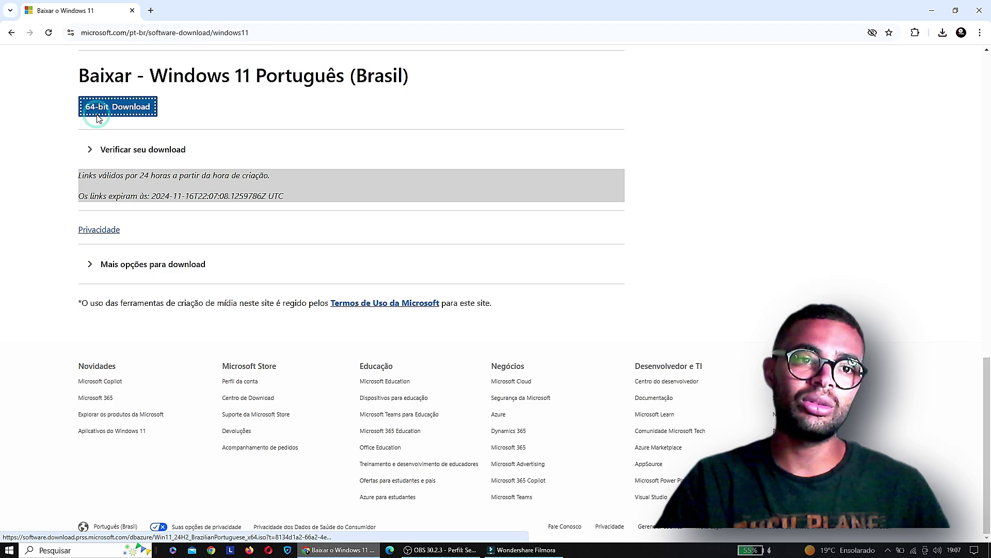
click(65, 101)
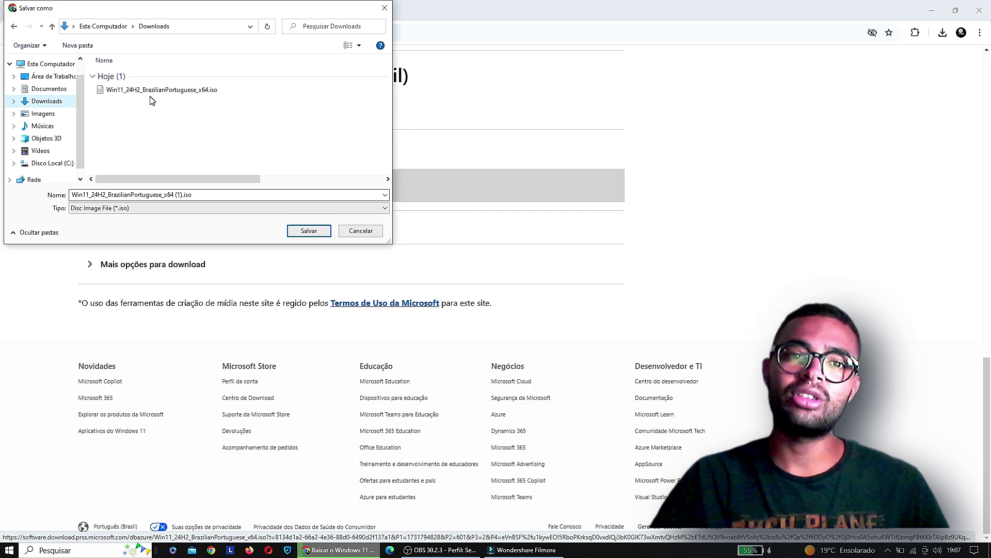
click(32, 103)
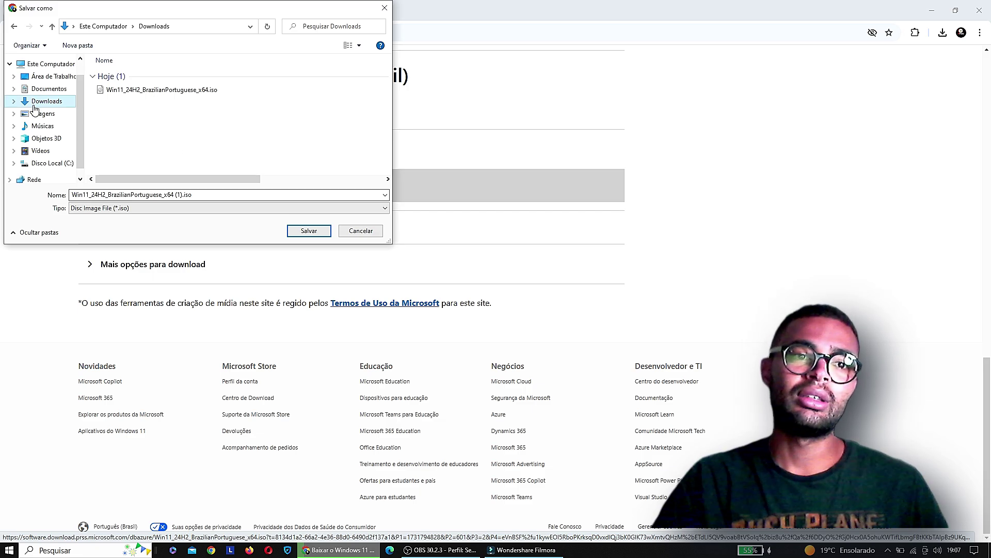
click(372, 231)
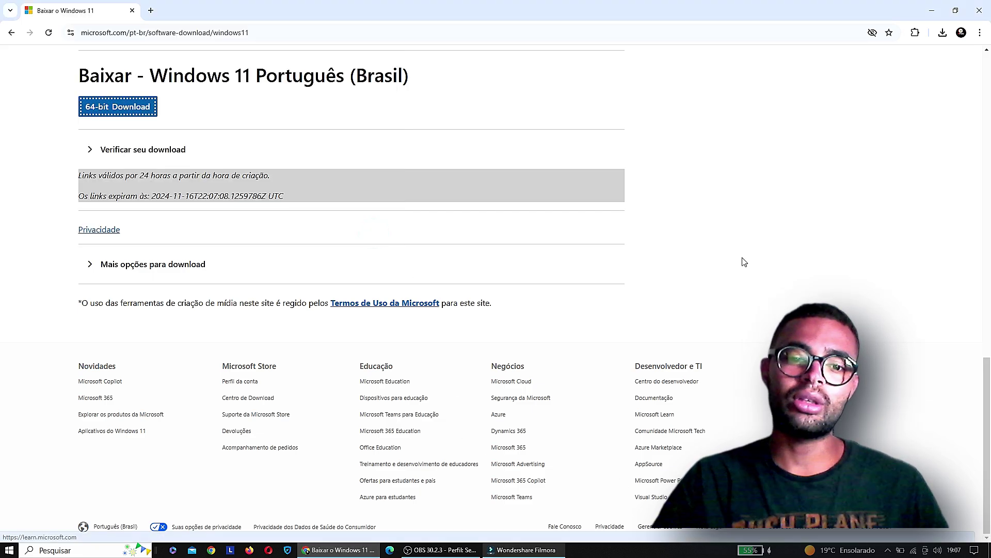
Close the browser and open the Downloads folder in File Explorer
click(980, 9)
click(446, 289)
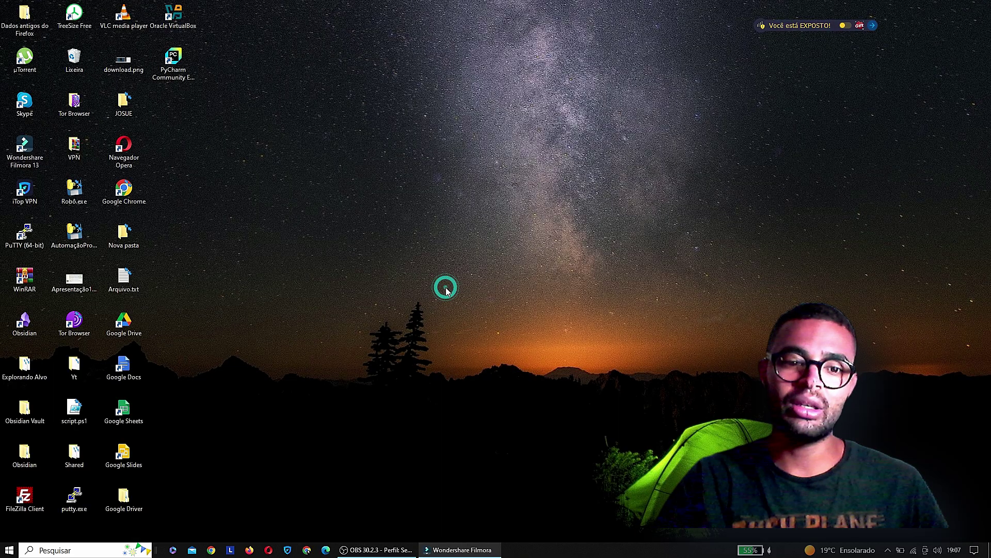
key(super+e)
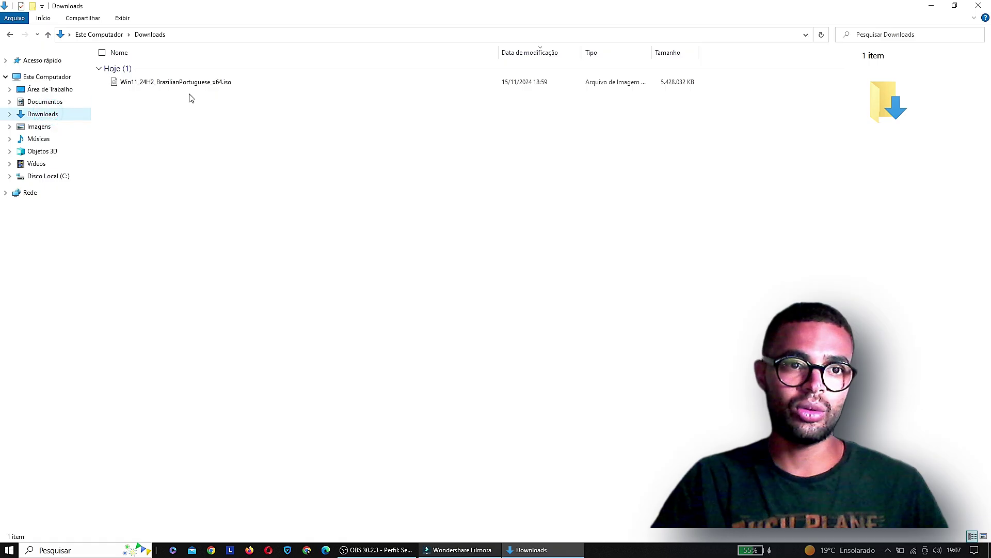
click(188, 89)
double_click(189, 88)
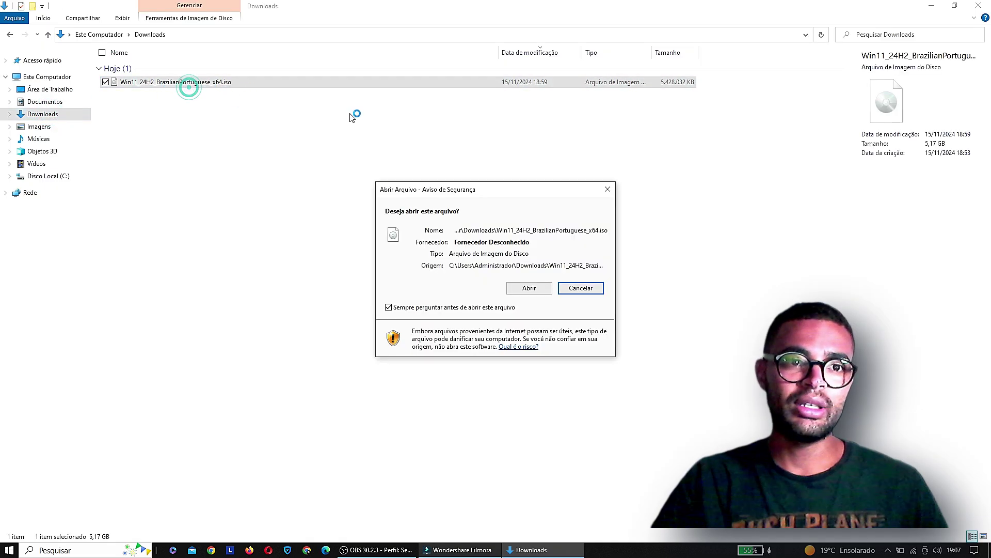
click(608, 190)
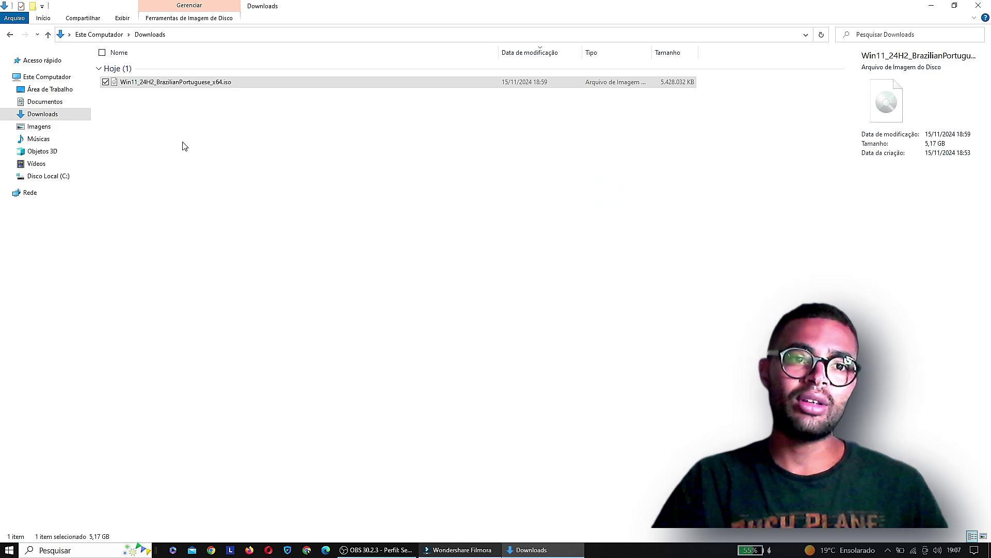
Set the Windows 11 ISO to open with Windows Explorer in its properties and save the change
right_click(189, 78)
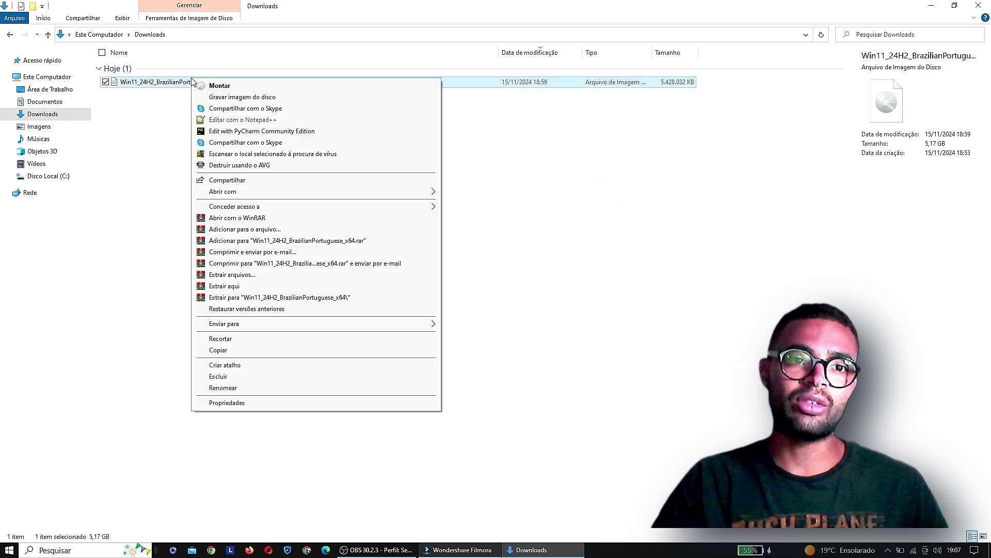
click(231, 408)
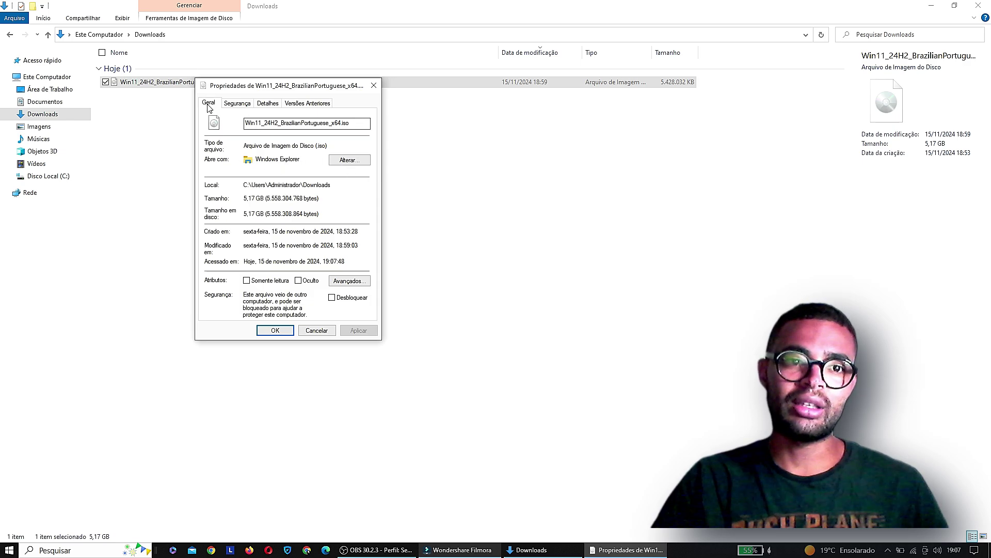
click(349, 161)
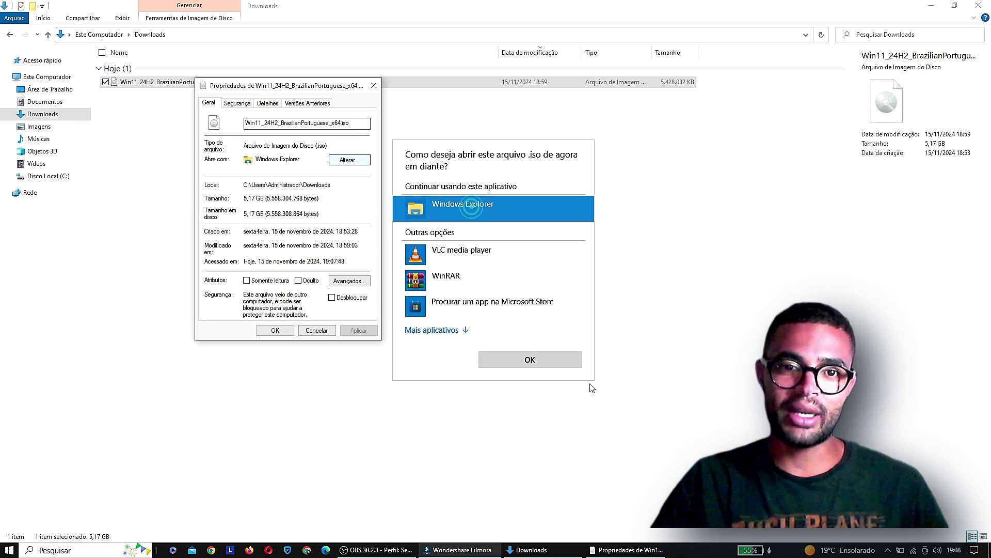
click(532, 360)
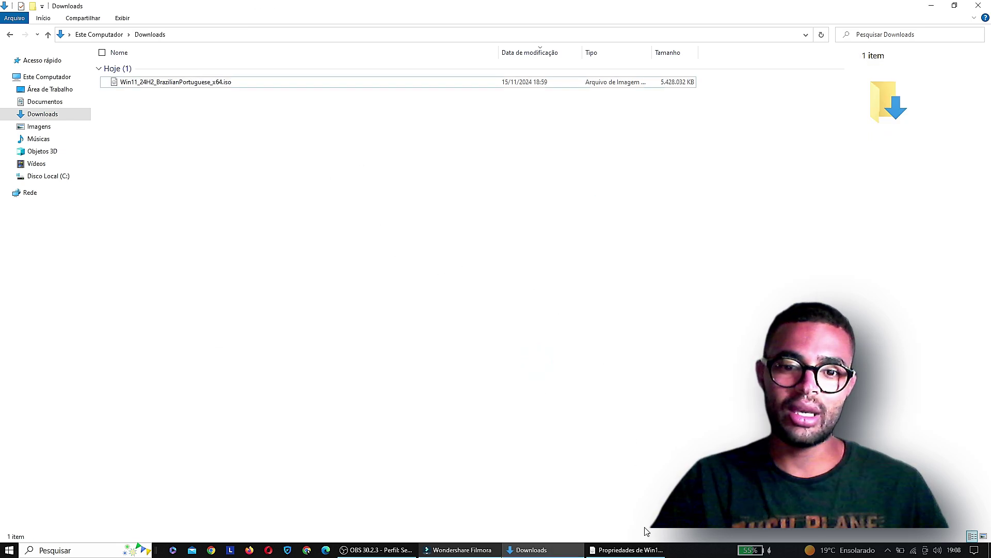
click(640, 550)
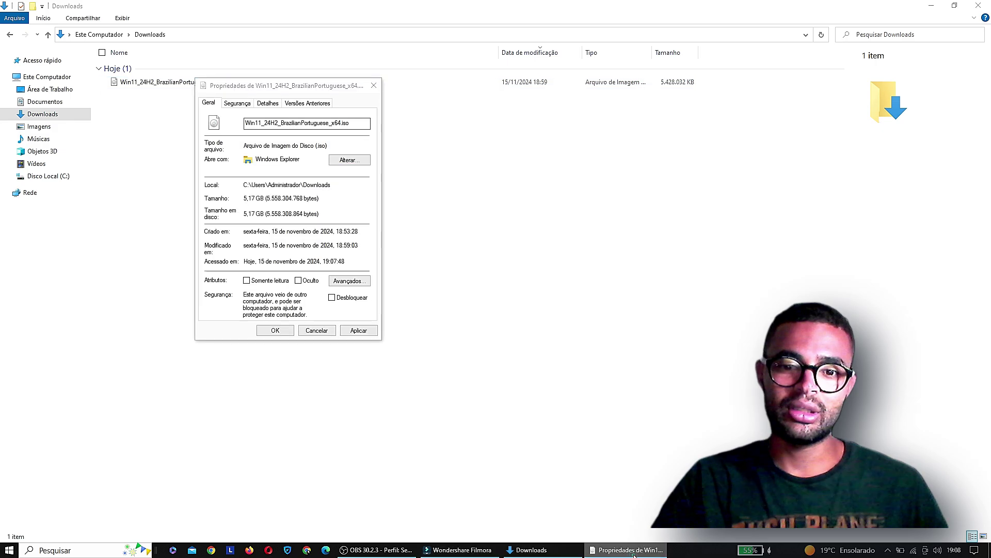
click(276, 330)
Mount the Win11_24H2_BrazilianPortuguese_x64.iso image and allow it to open despite the security warning
click(191, 84)
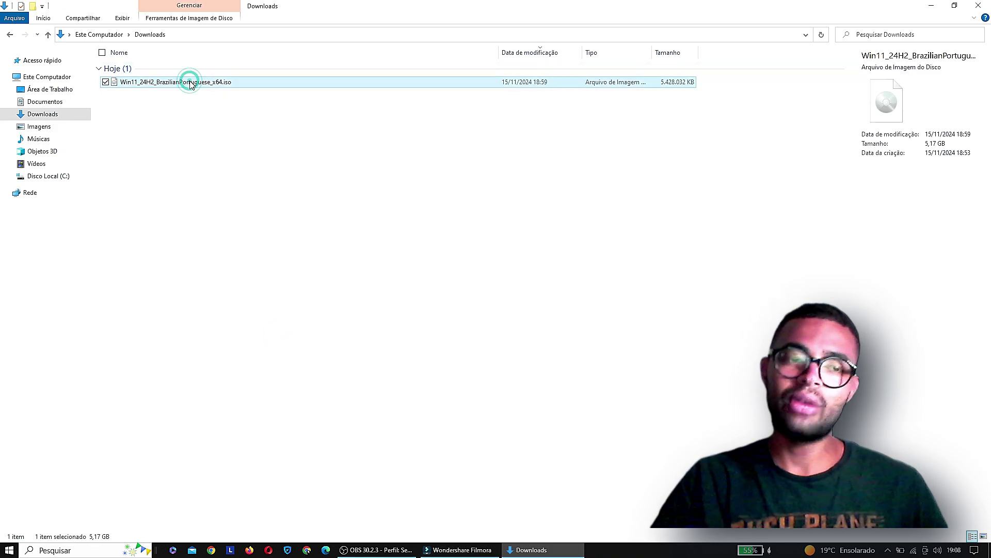
right_click(180, 82)
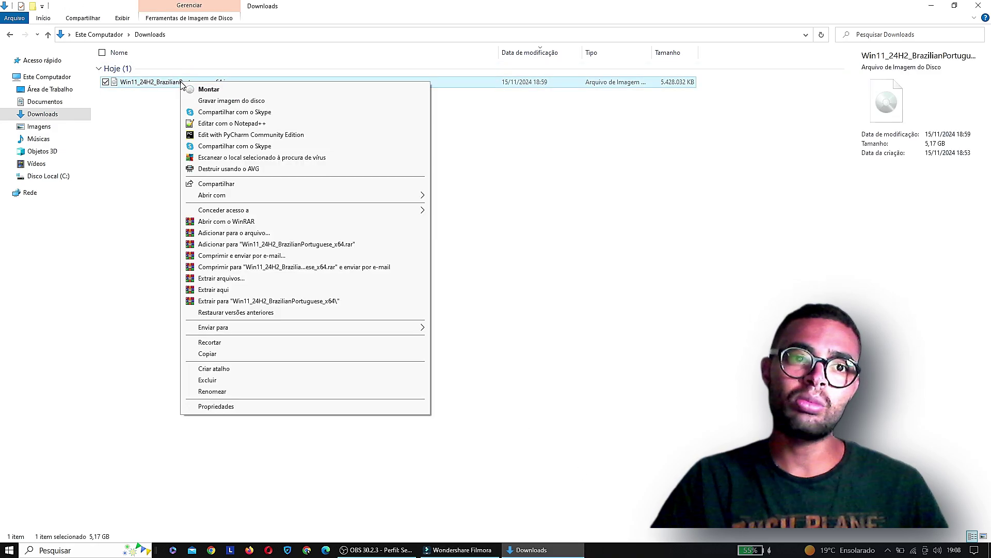
click(200, 90)
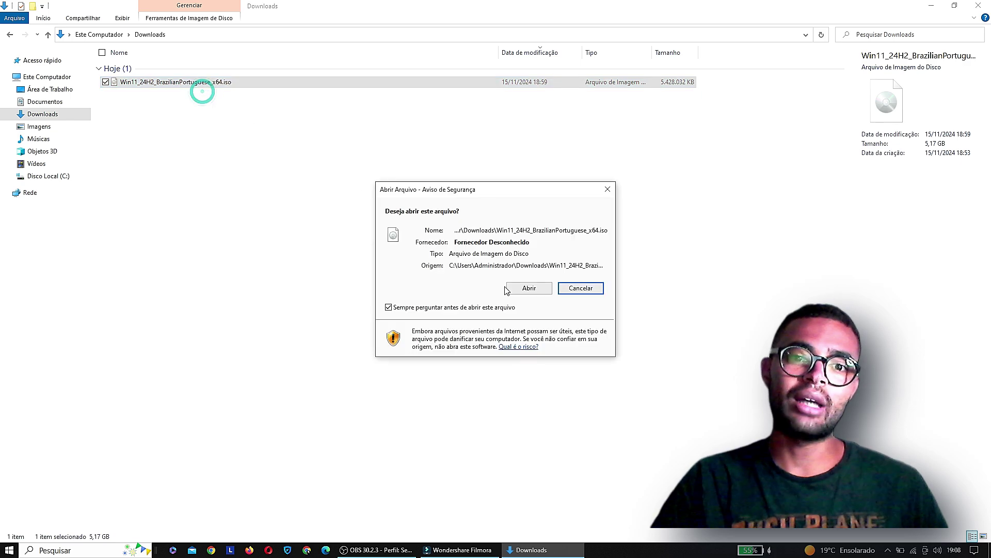
click(537, 287)
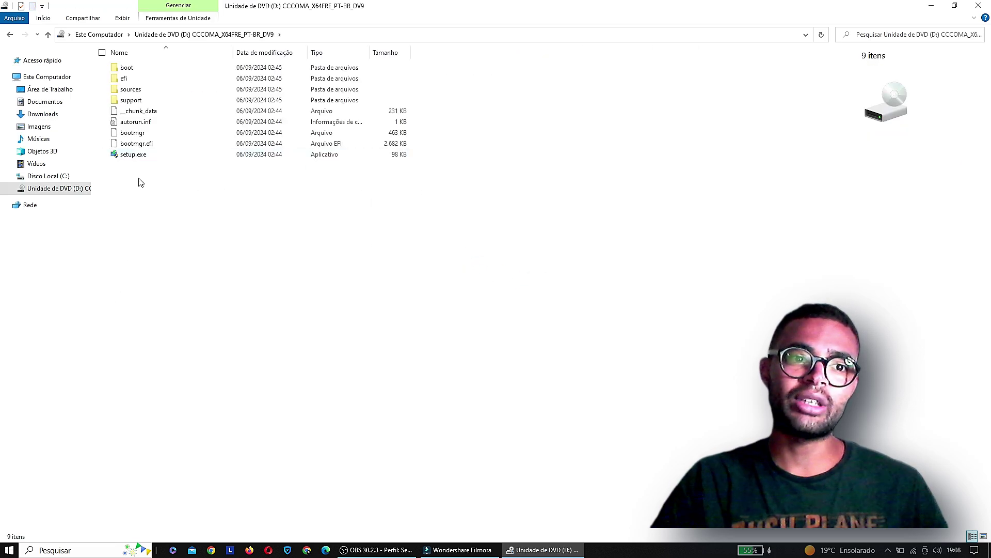
Examine the installation files on the mounted DVD drive (D:), reopening the drive from Este Computador
click(139, 156)
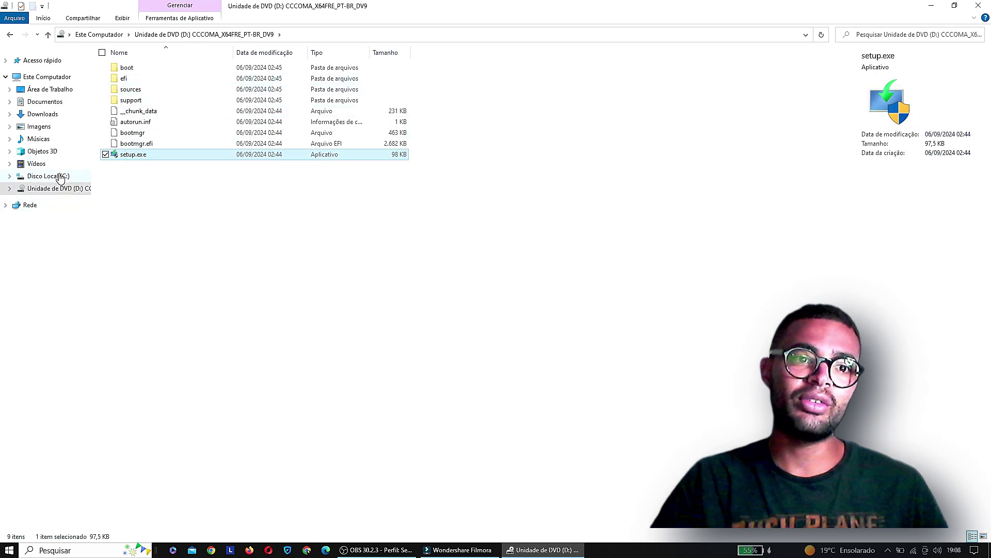
click(40, 82)
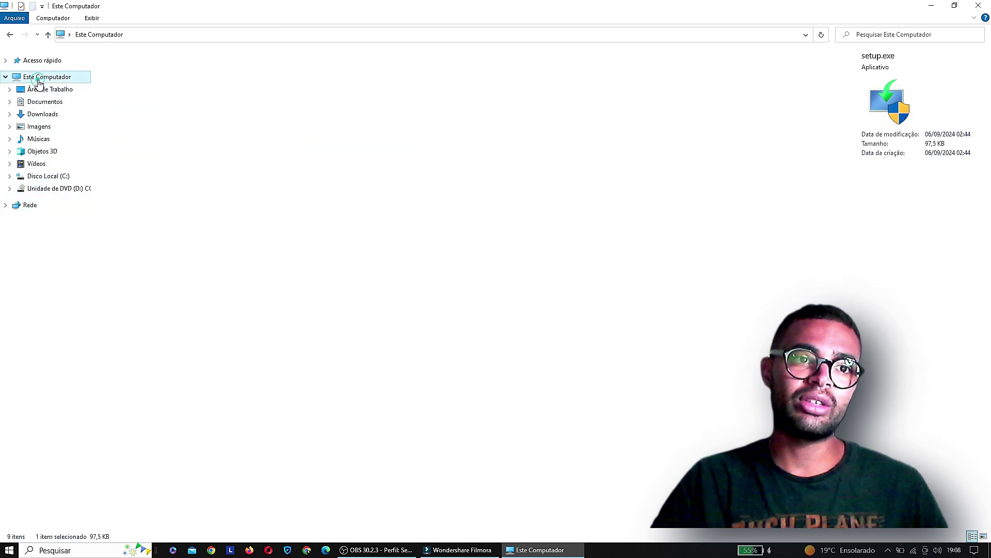
double_click(281, 161)
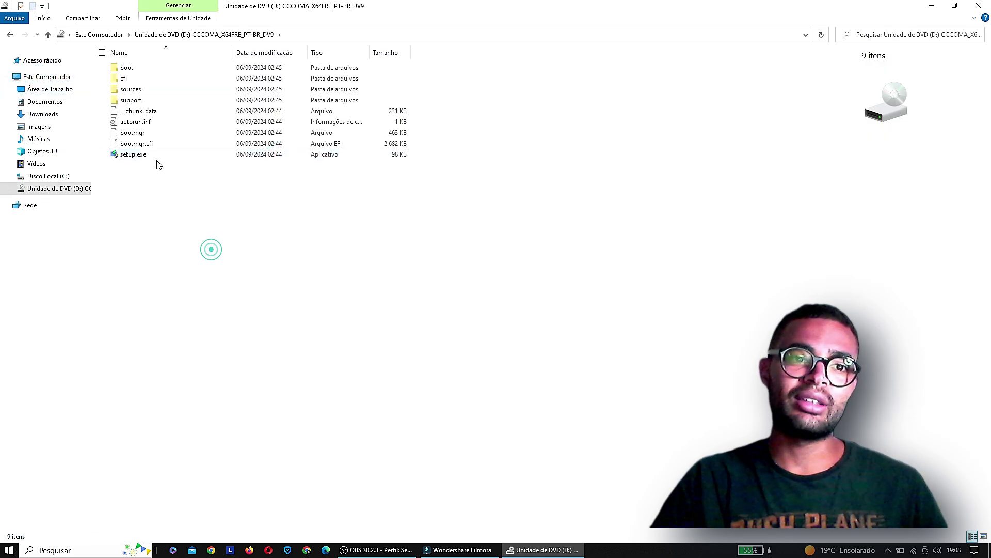
click(128, 68)
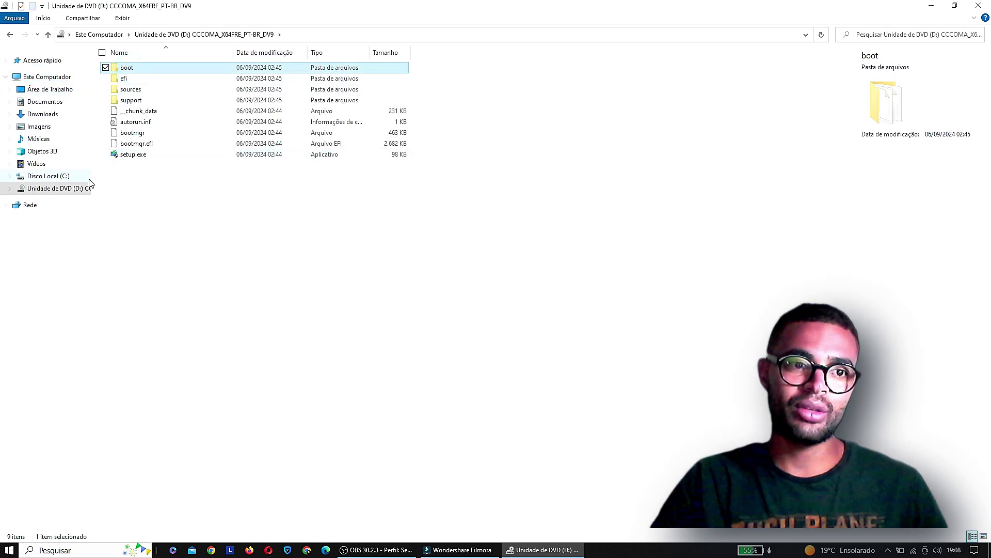
Create a folder named "Formatação Windws 11" in Downloads
click(40, 114)
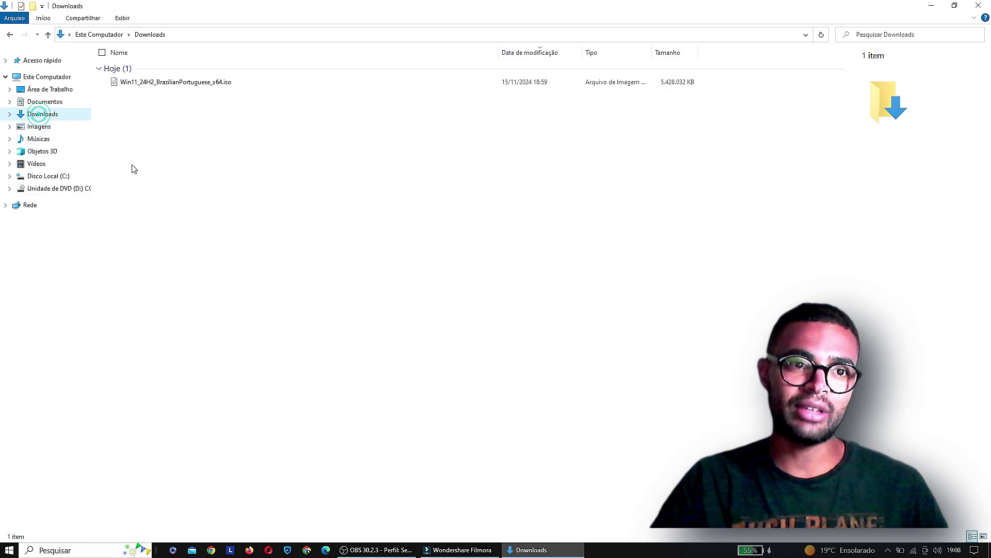
right_click(206, 151)
mouse_move(243, 298)
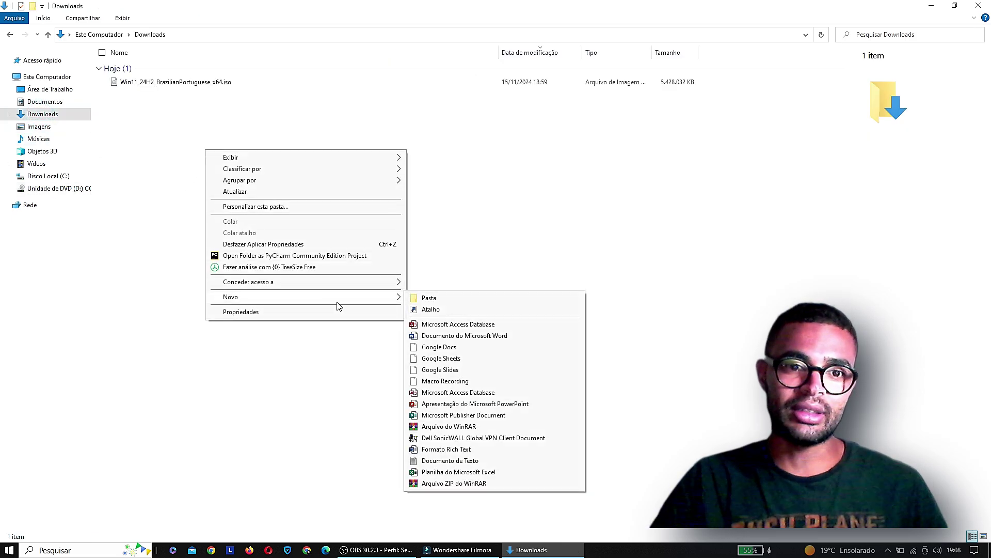
click(416, 303)
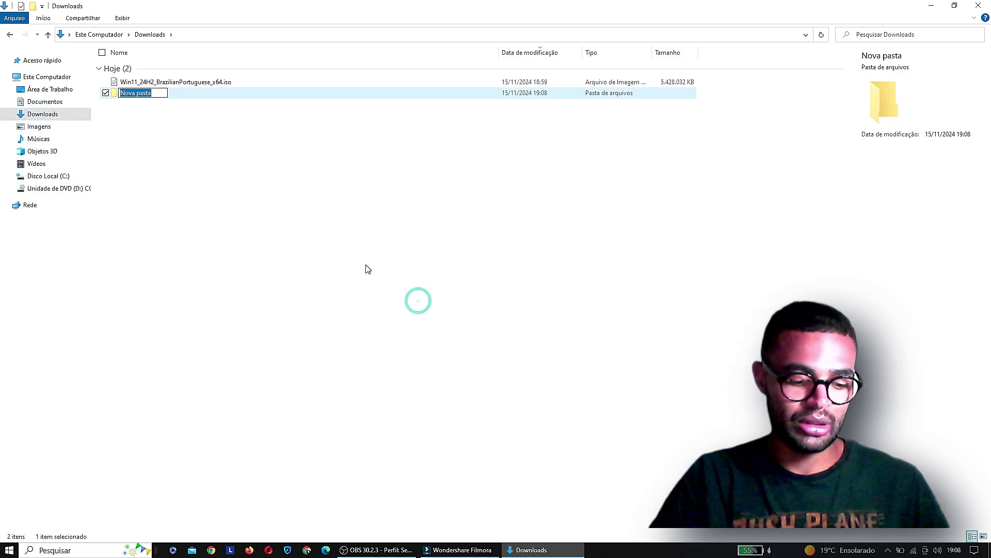
text(Fo)
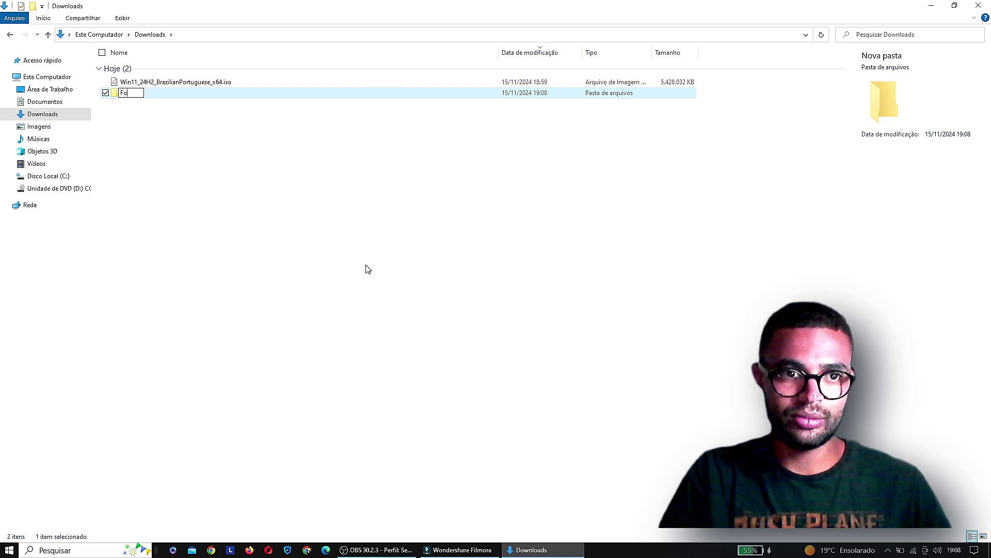
text(amrmataçã)
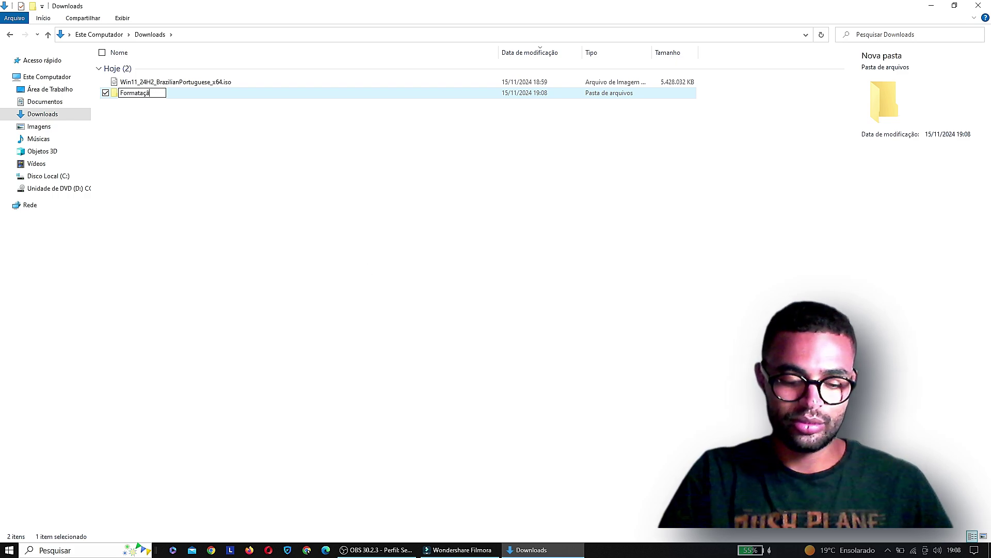
text(o w)
text(Wincow)
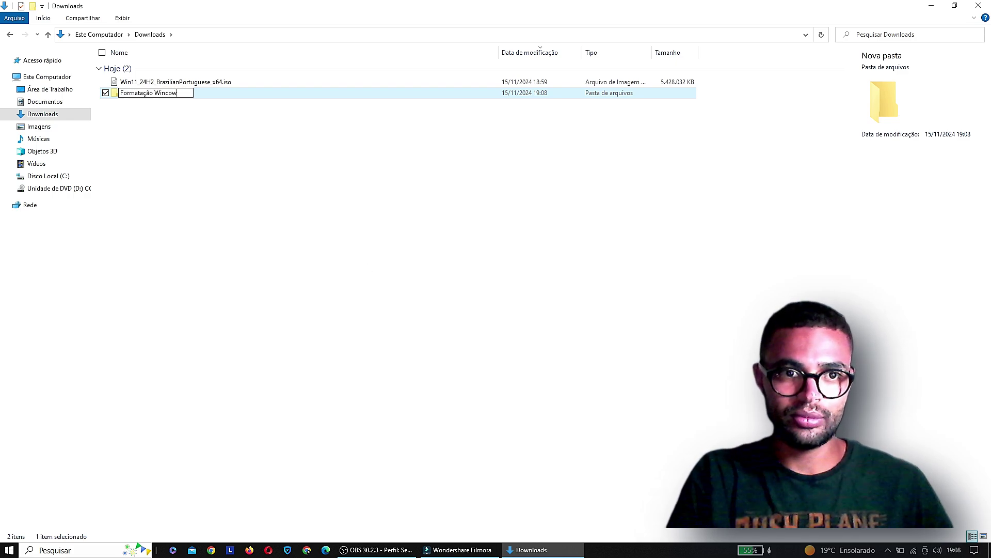
key(BackSpace)
key(BackSpace)
key(BackSpace)
text(dw)
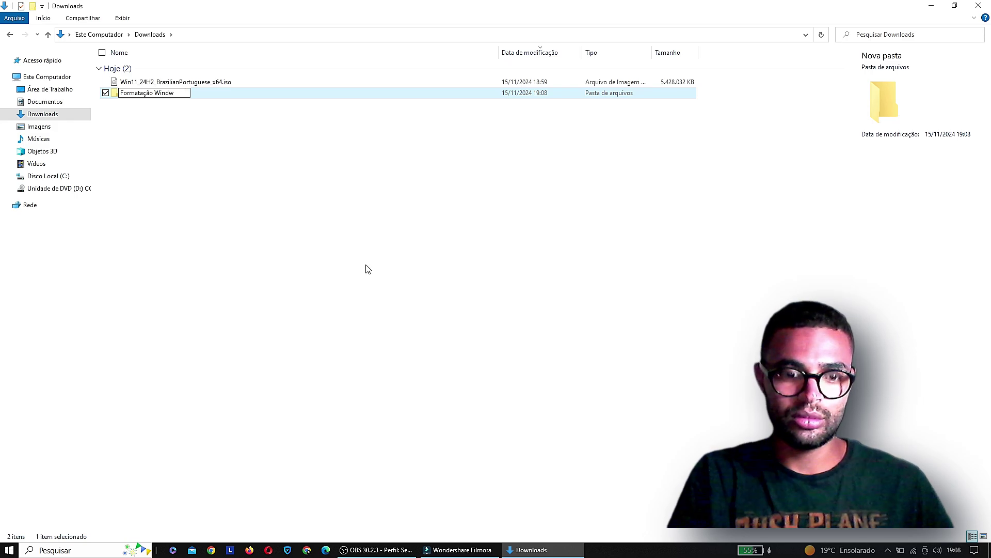
text(s 11)
key(Return)
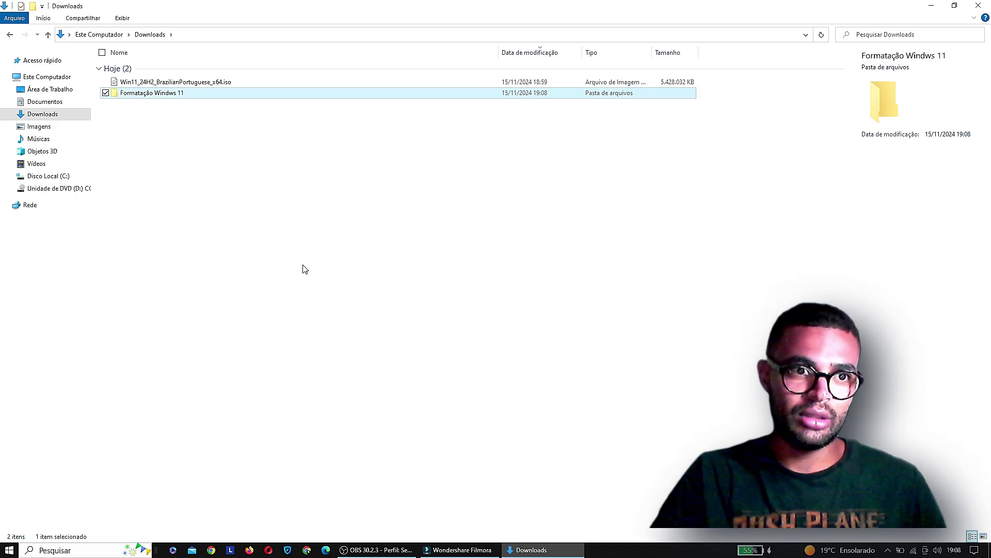
Copy all files and folders from the mounted DVD drive (D:), from boot through setup.exe
click(50, 189)
click(126, 154)
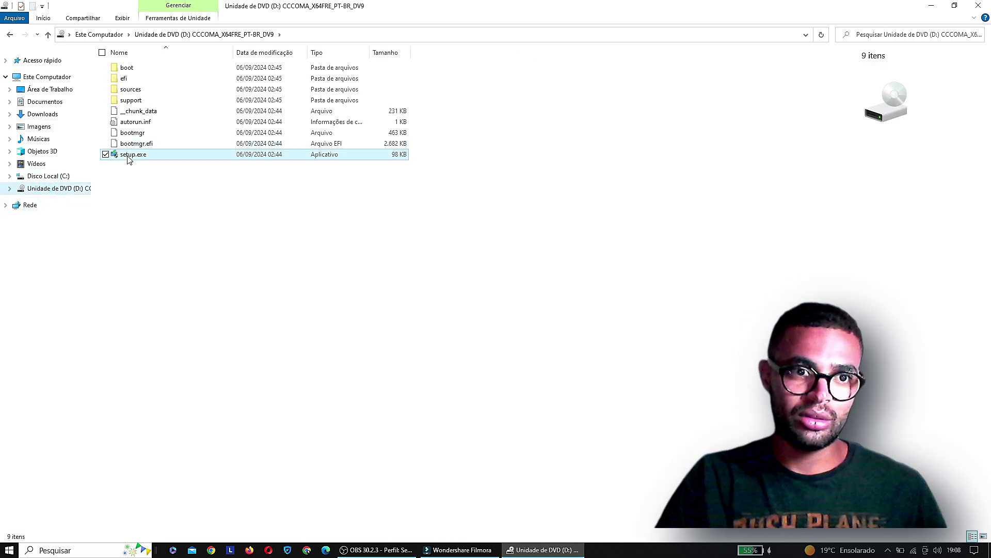
shift+click(135, 72)
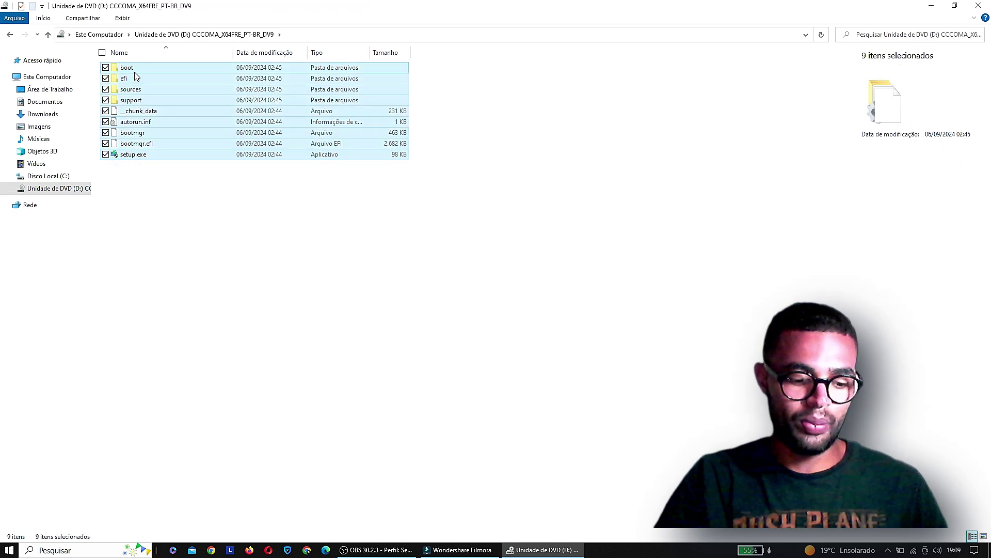
right_click(134, 80)
click(161, 236)
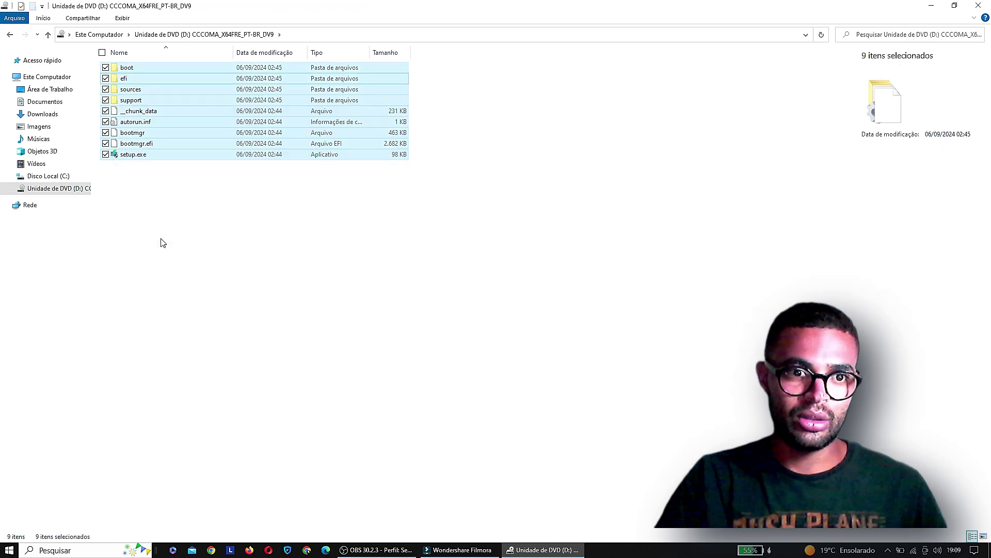
Paste the copied installation files into the Formatação Windws 11 folder in Downloads
click(59, 116)
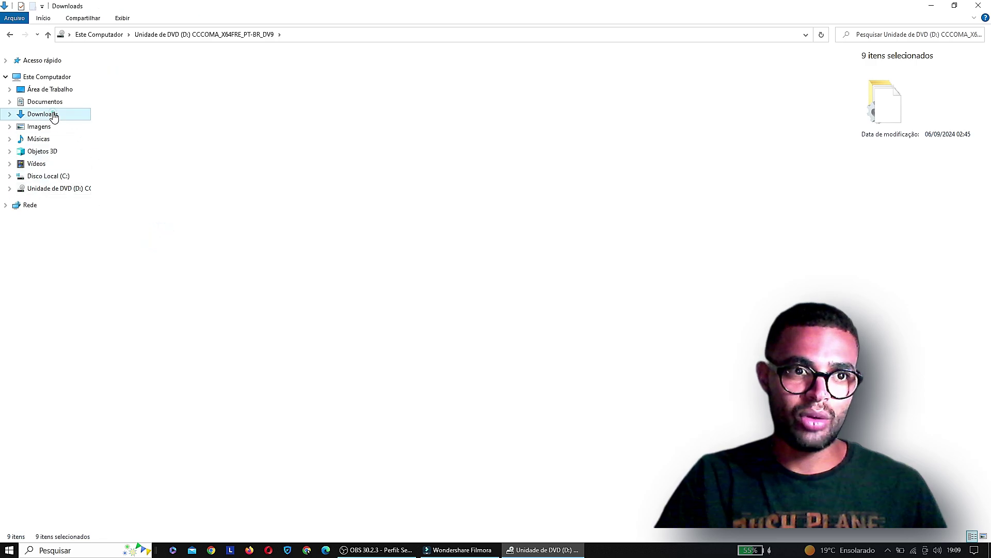
double_click(128, 97)
click(197, 151)
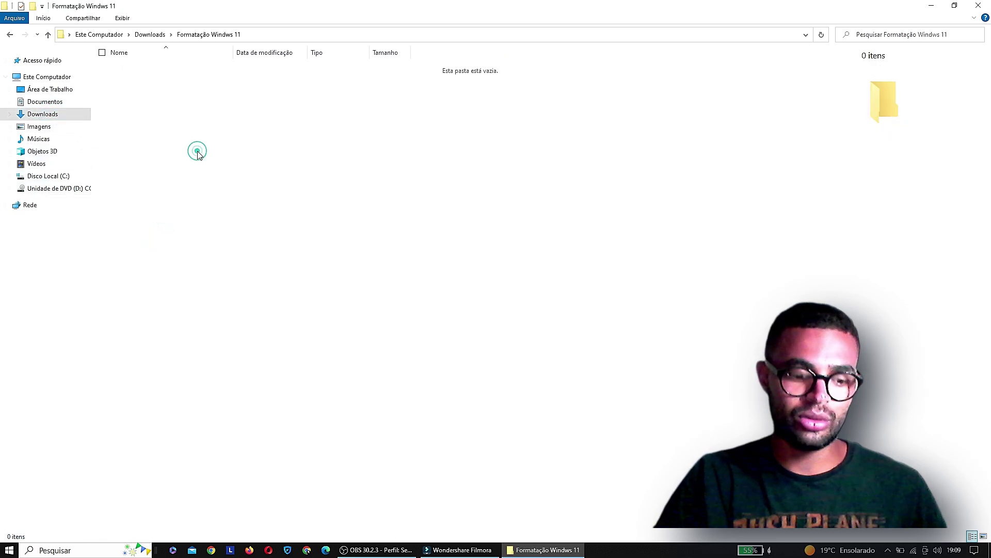
key(ctrl+v)
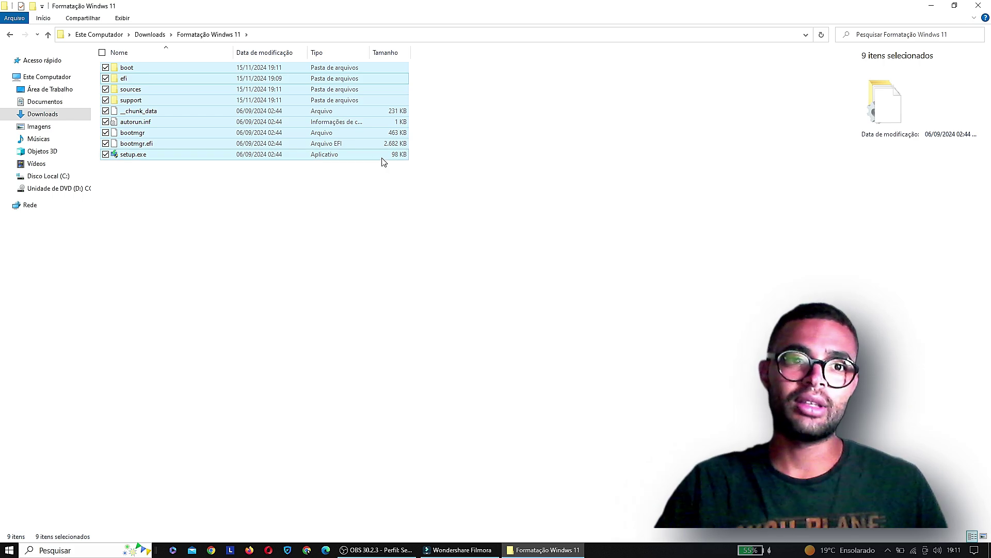
Launch setup.exe from the Formatação Windws 11 folder
click(132, 155)
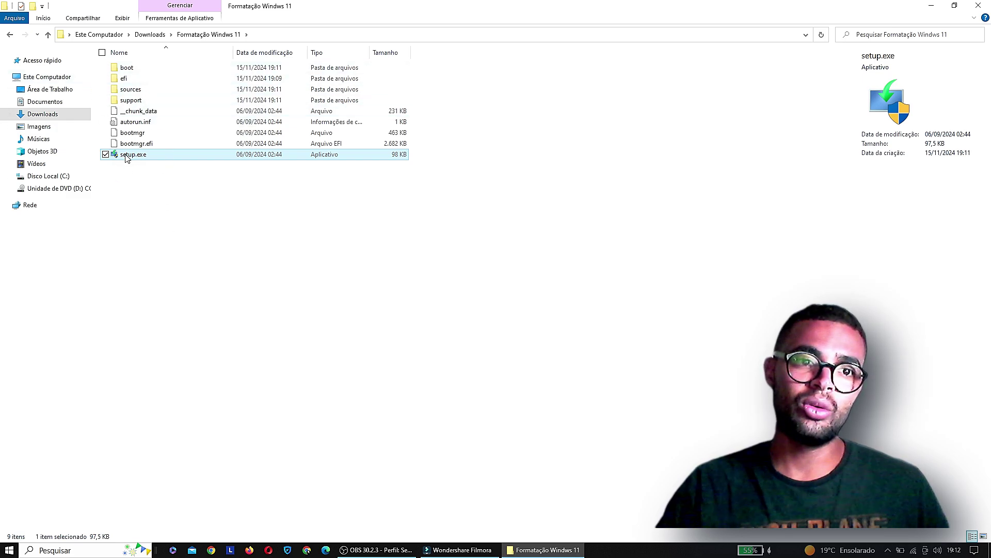
mouse_move(124, 157)
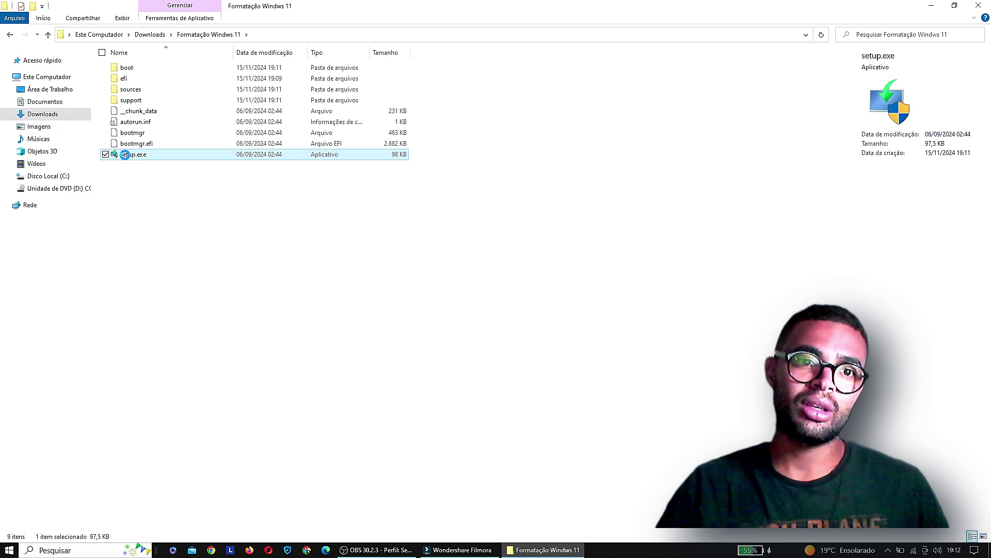
right_click(139, 157)
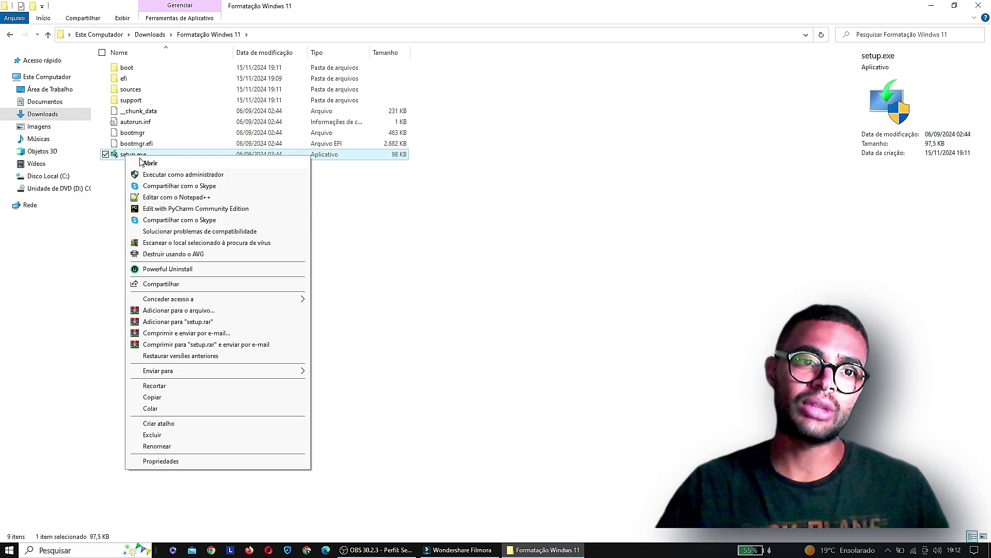
click(151, 163)
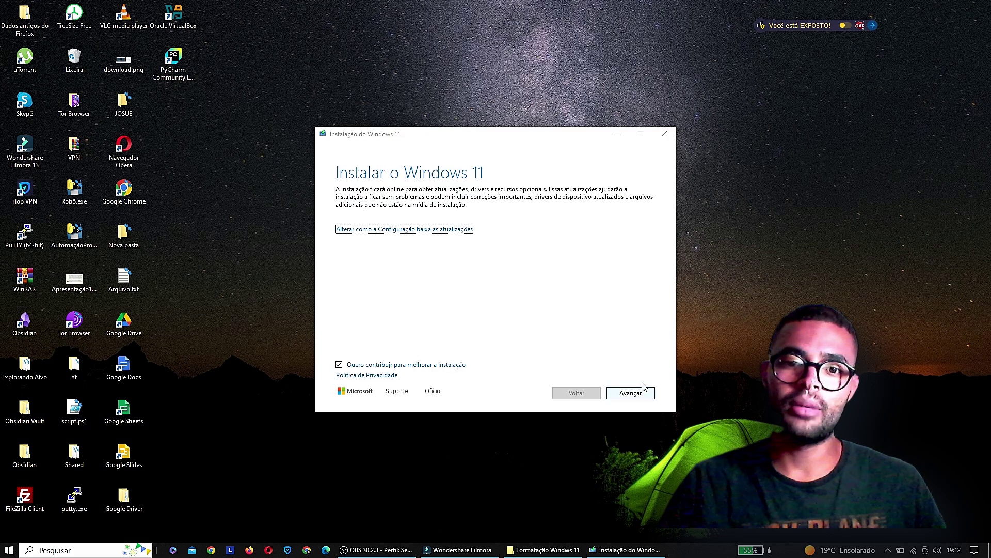
Continue the Windows 11 setup to the update check, and quit the installer with confirmation
click(626, 393)
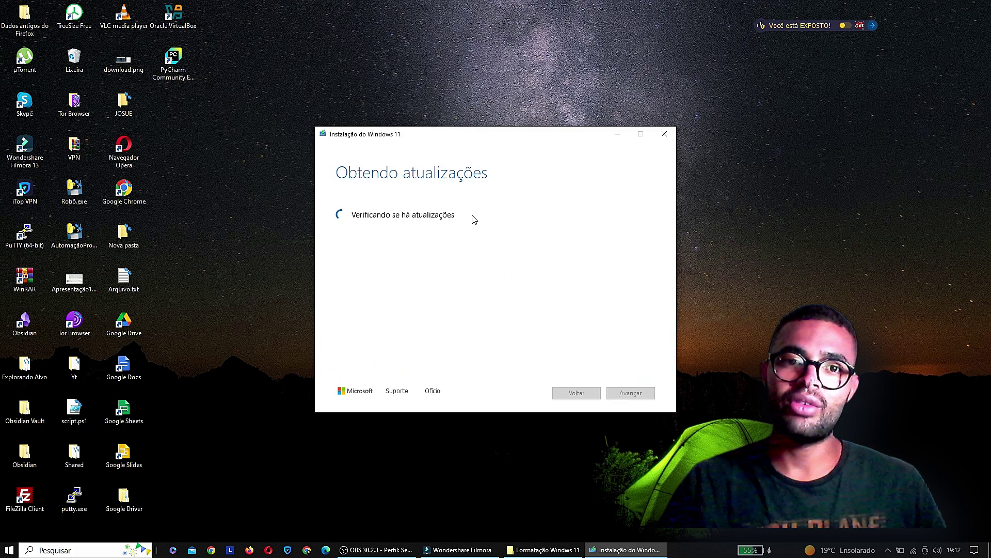
click(665, 135)
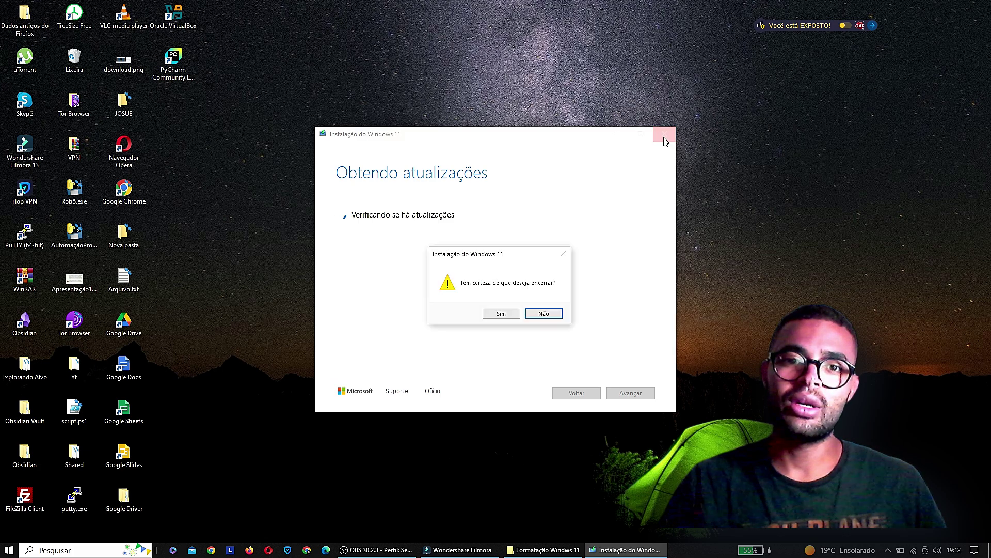
click(502, 314)
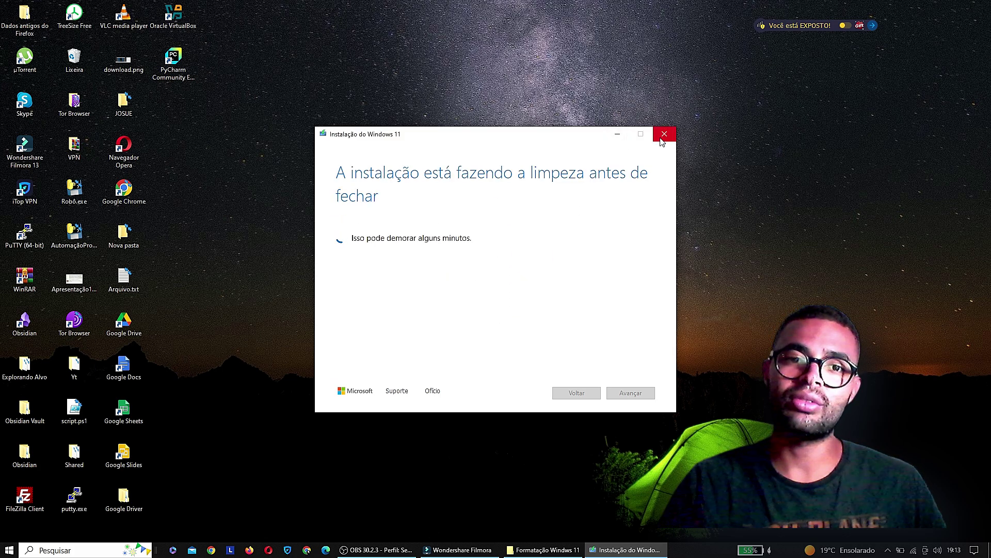